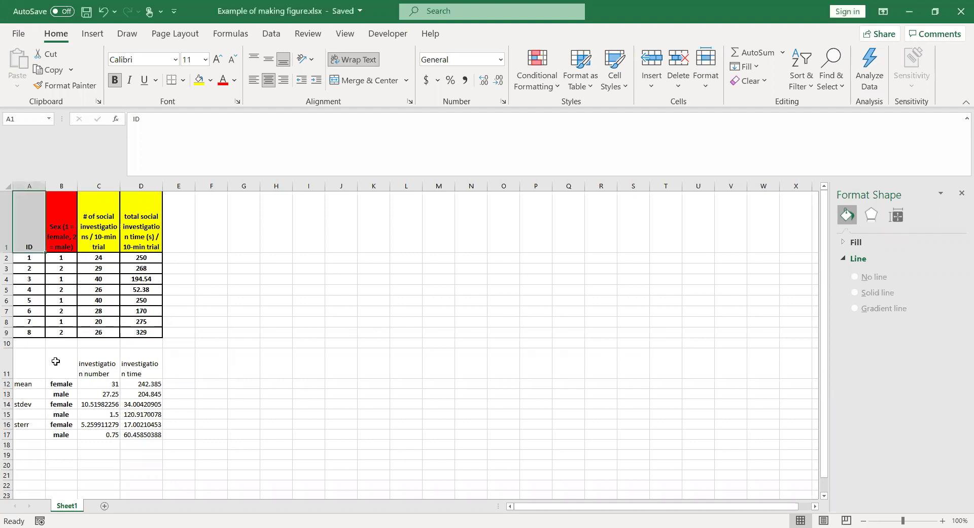
# - Insert a 2-D clustered column chart from the female and male means in B11:D13
pyautogui.click(23, 384)
pyautogui.click(22, 405)
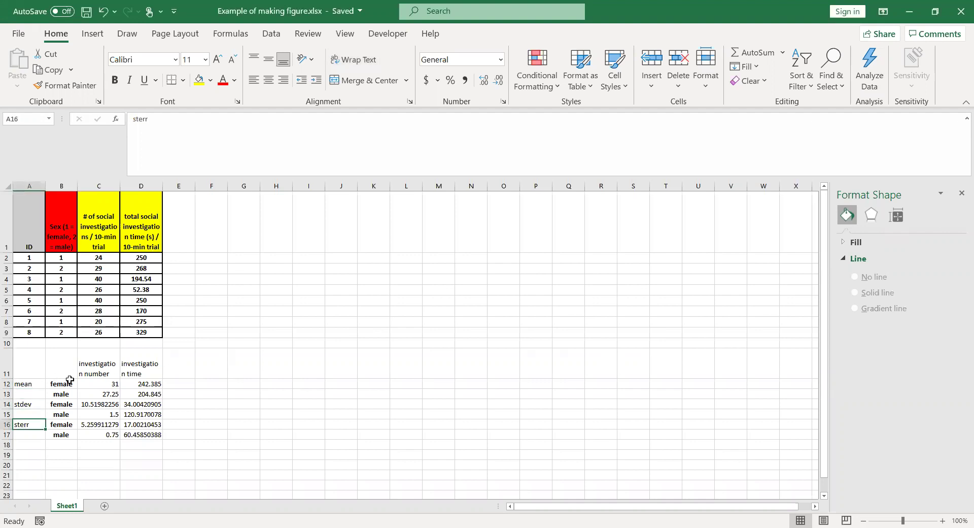
pyautogui.moveTo(60, 369); pyautogui.dragTo(131, 392)
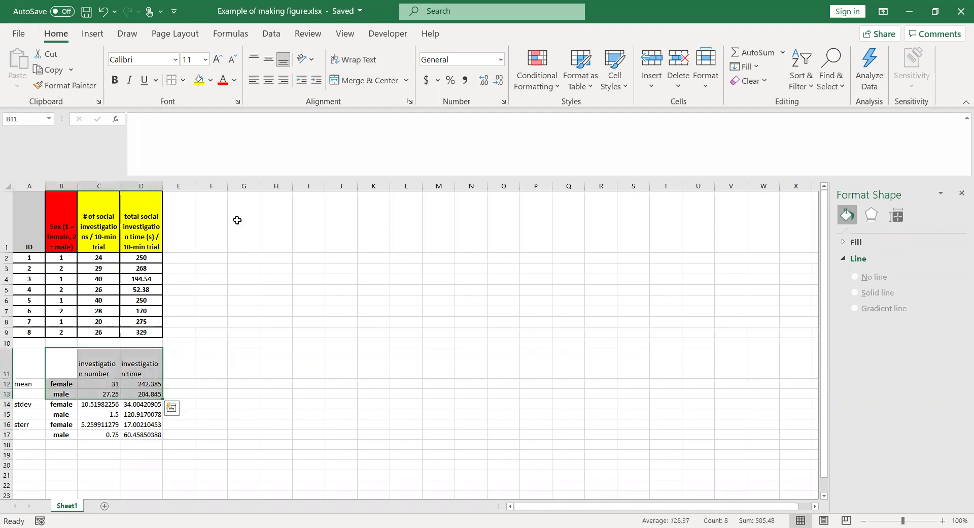
pyautogui.click(93, 34)
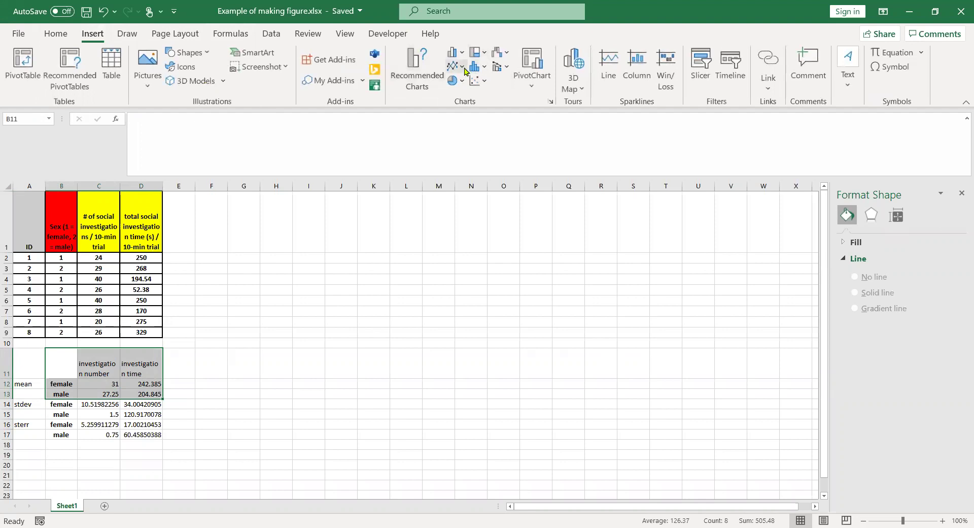
pyautogui.click(456, 55)
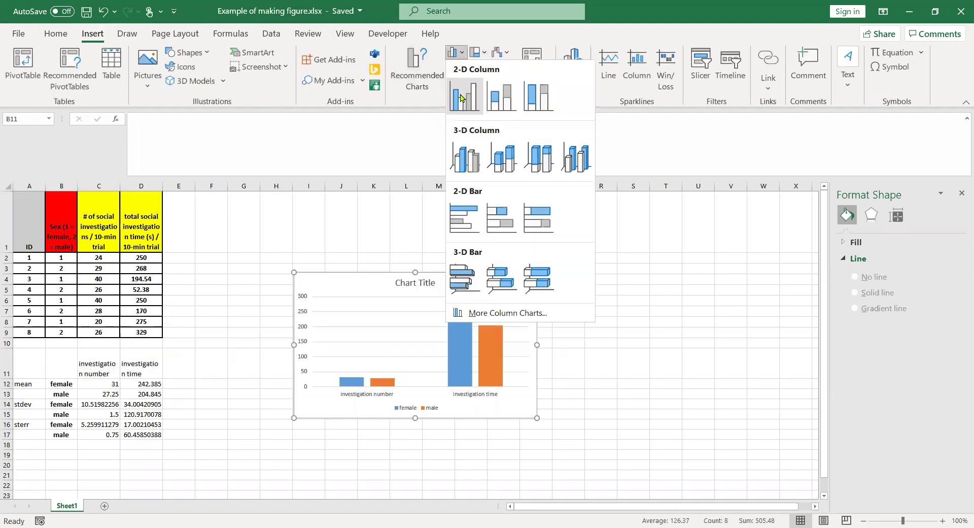
pyautogui.click(462, 98)
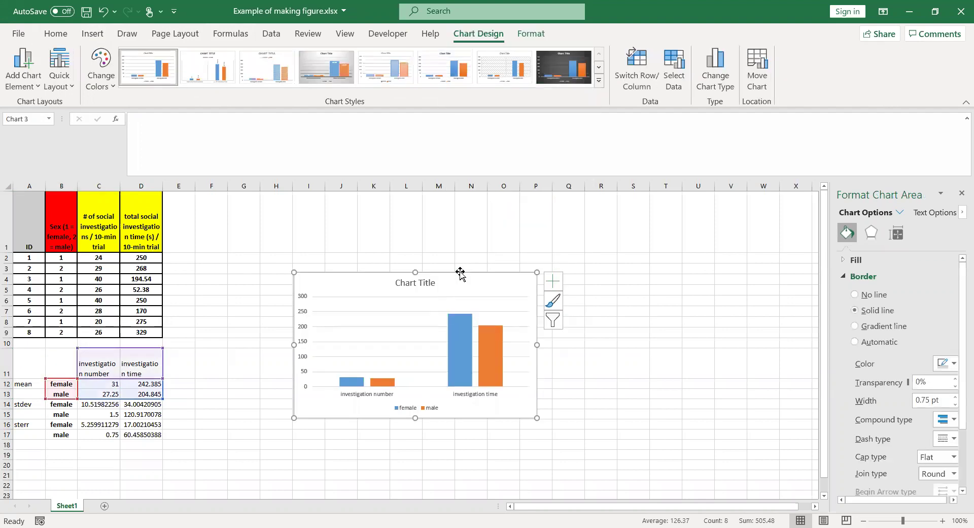
# - Try plotting the male series on the secondary axis, and delete the chart
pyautogui.click(487, 346)
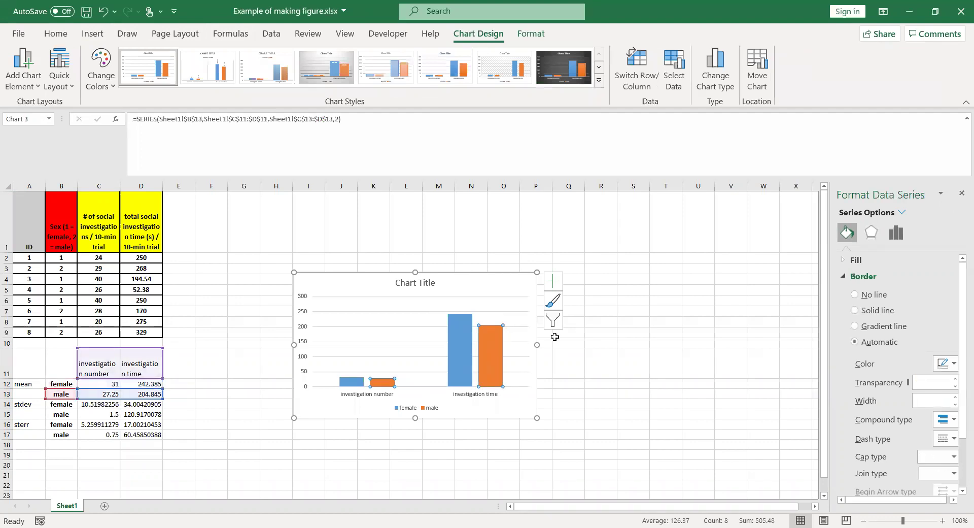
pyautogui.click(897, 232)
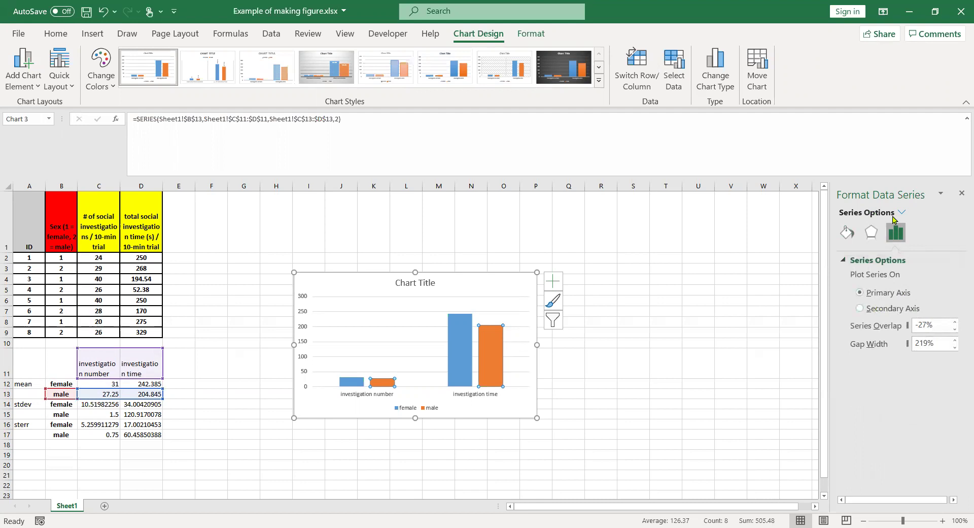
pyautogui.click(880, 310)
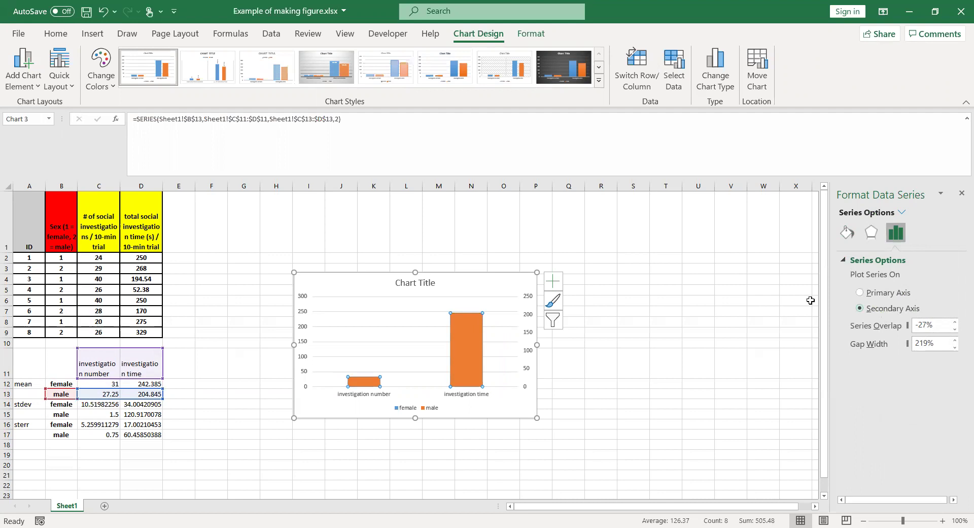
pyautogui.click(658, 300)
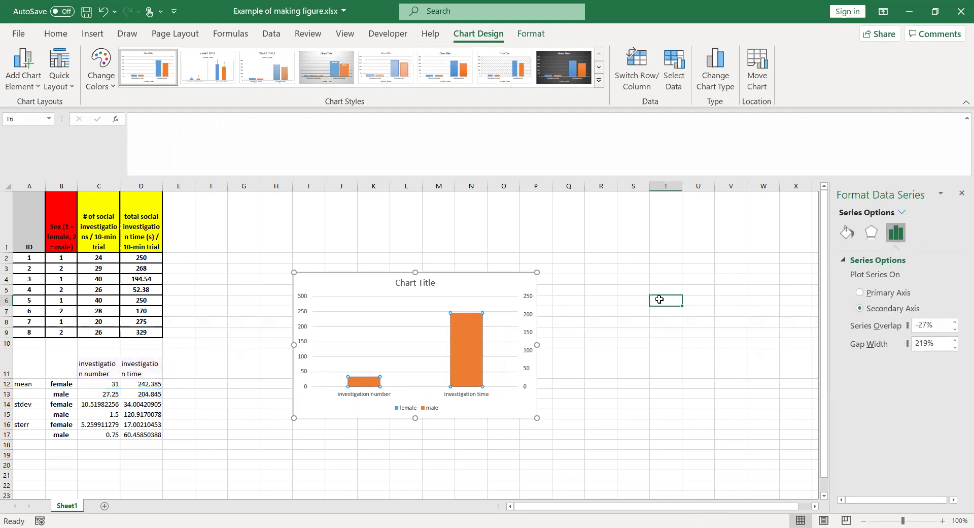
pyautogui.click(485, 279)
pyautogui.press('Delete')
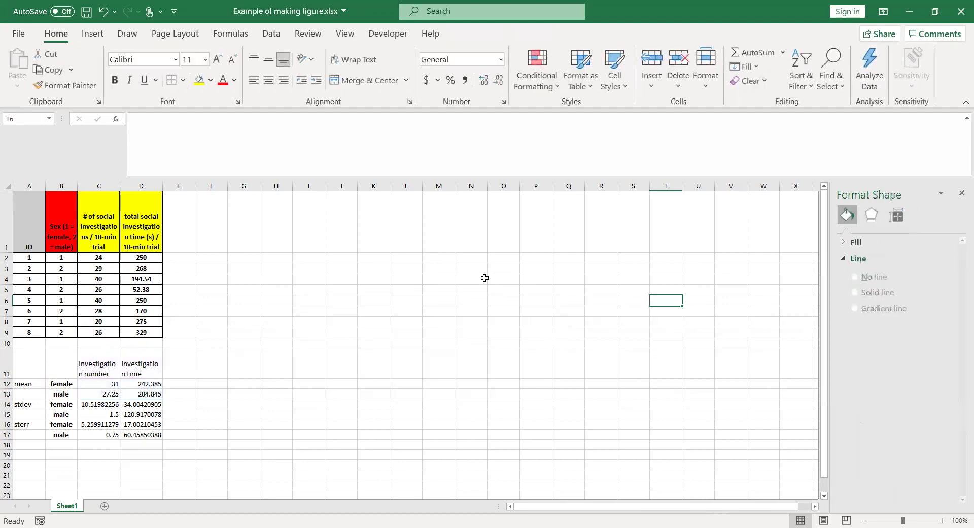
# - Insert two blank columns of cells before the investigation time summary in D11:D17, shifting the existing cells right
pyautogui.click(144, 366)
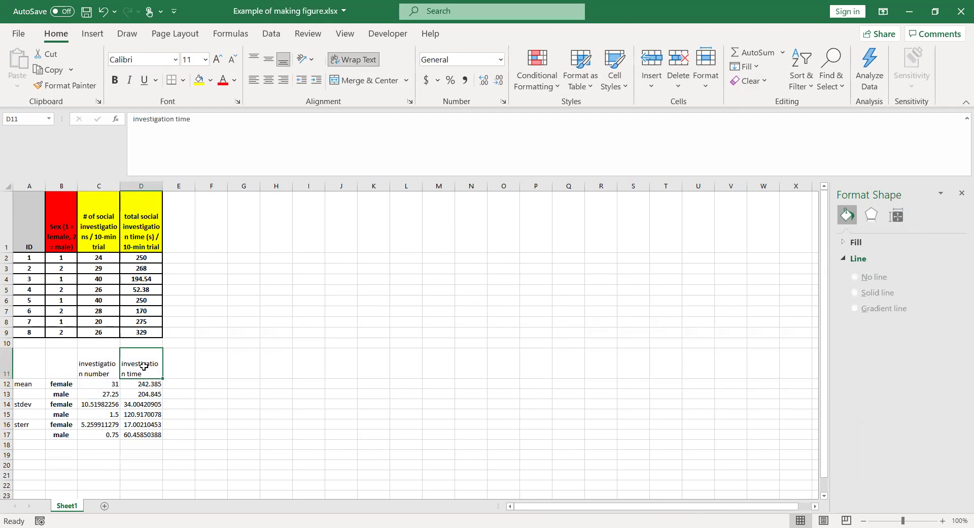
pyautogui.keyDown('shift'); pyautogui.click(140, 433); pyautogui.keyUp('shift')
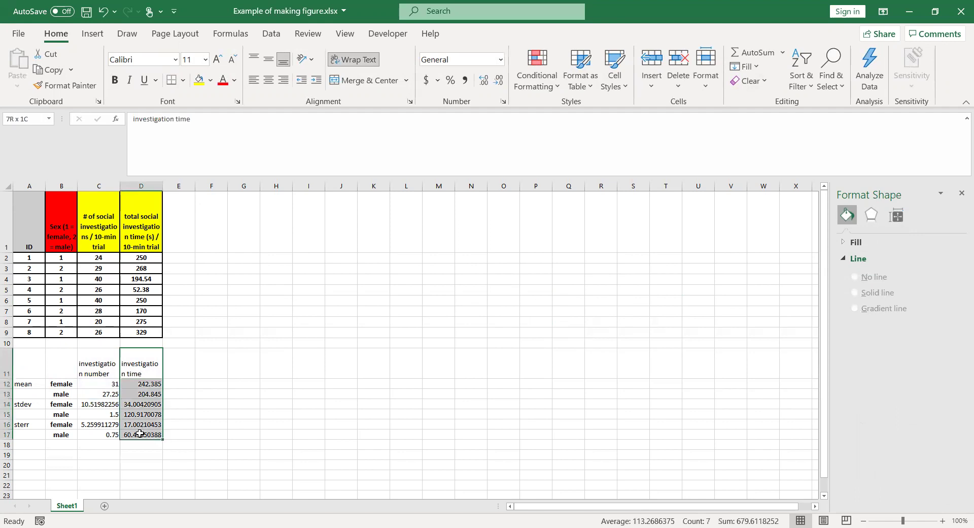
pyautogui.rightClick(138, 395)
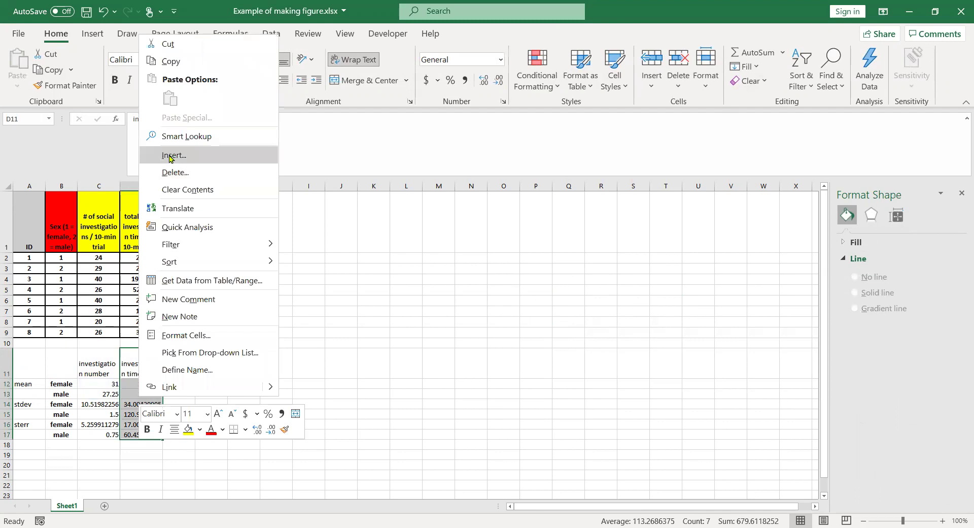
pyautogui.click(170, 156)
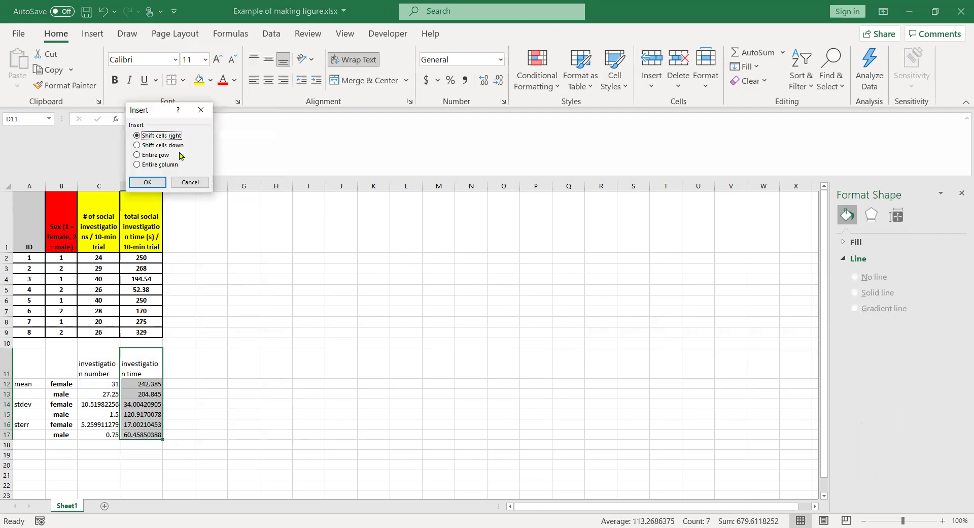
pyautogui.click(147, 182)
pyautogui.click(249, 370)
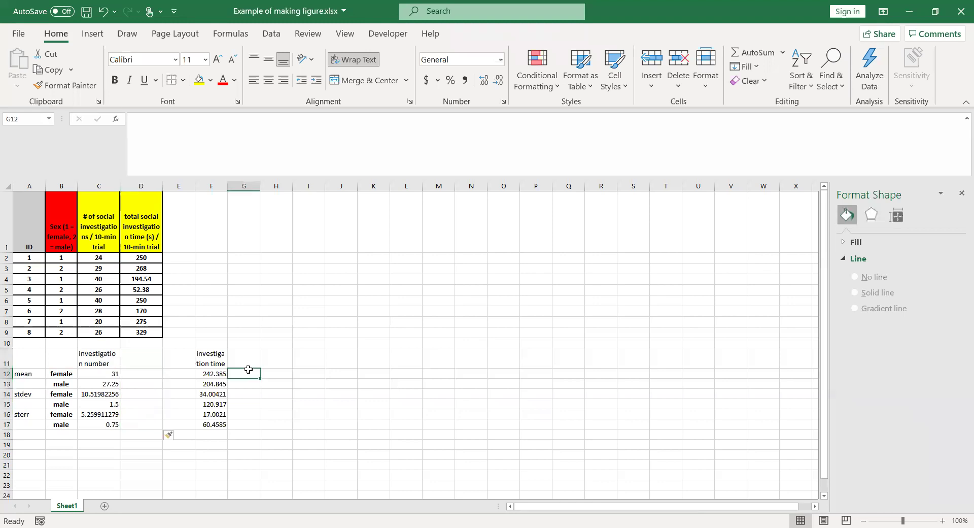
# - Insert a 2-D clustered column chart from B11:F13, including the blank spacer columns
pyautogui.moveTo(56, 358); pyautogui.dragTo(206, 379)
pyautogui.click(92, 34)
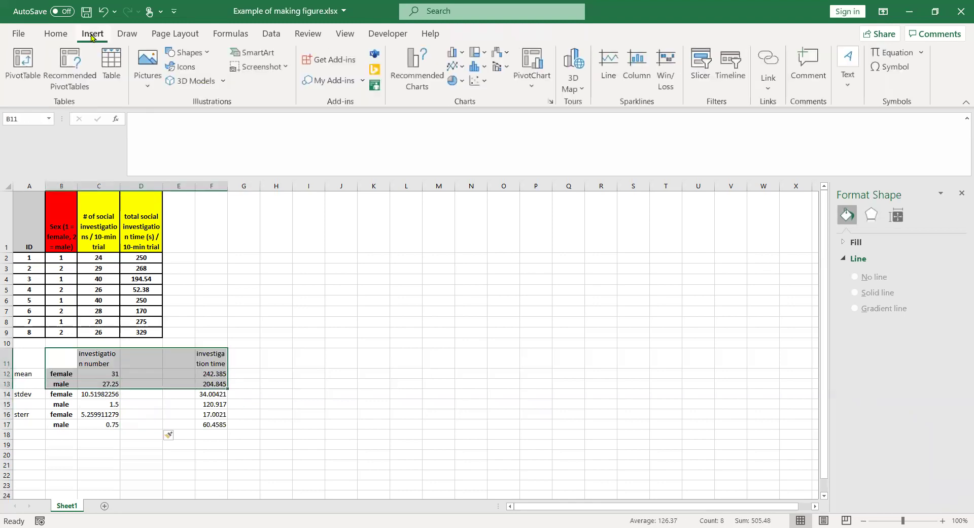
pyautogui.click(465, 100)
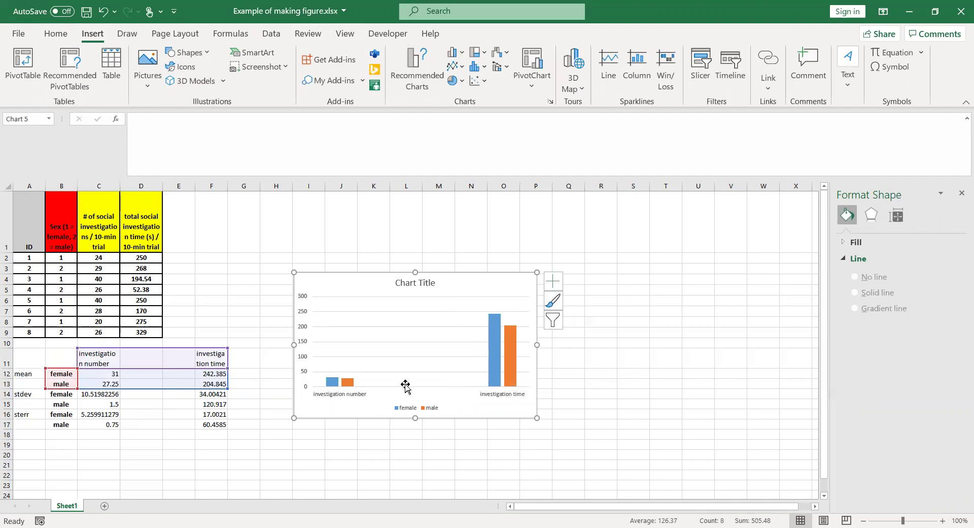
# - Plot the chart's male series on the secondary axis
pyautogui.doubleClick(513, 376)
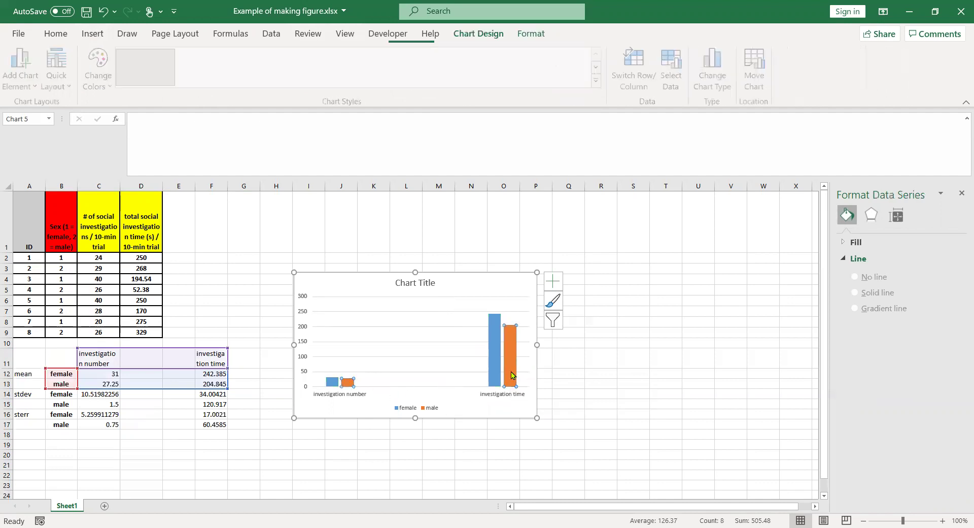
pyautogui.click(883, 312)
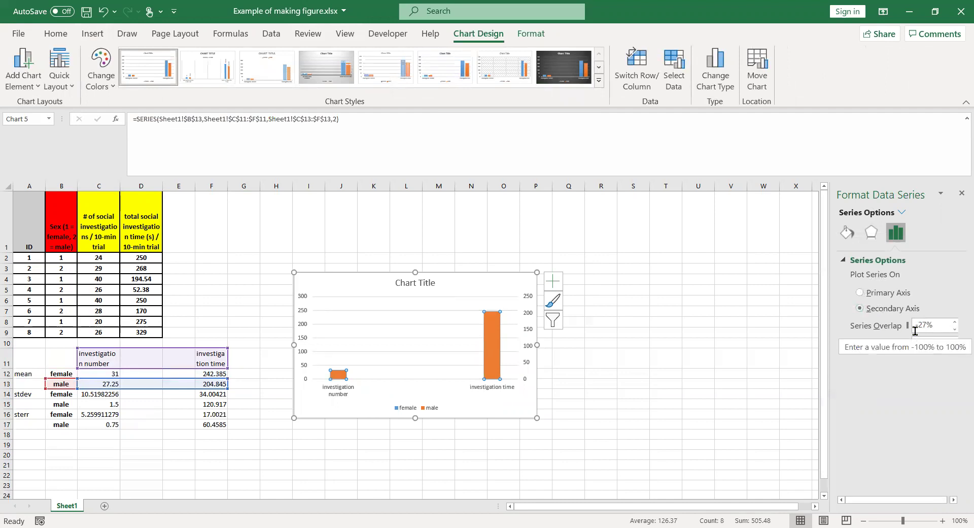
pyautogui.click(939, 322)
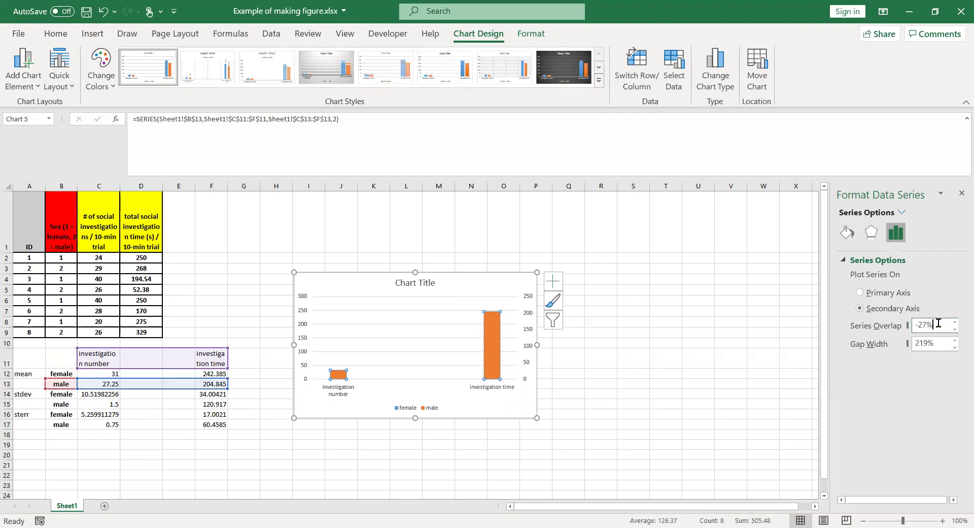
pyautogui.click(903, 215)
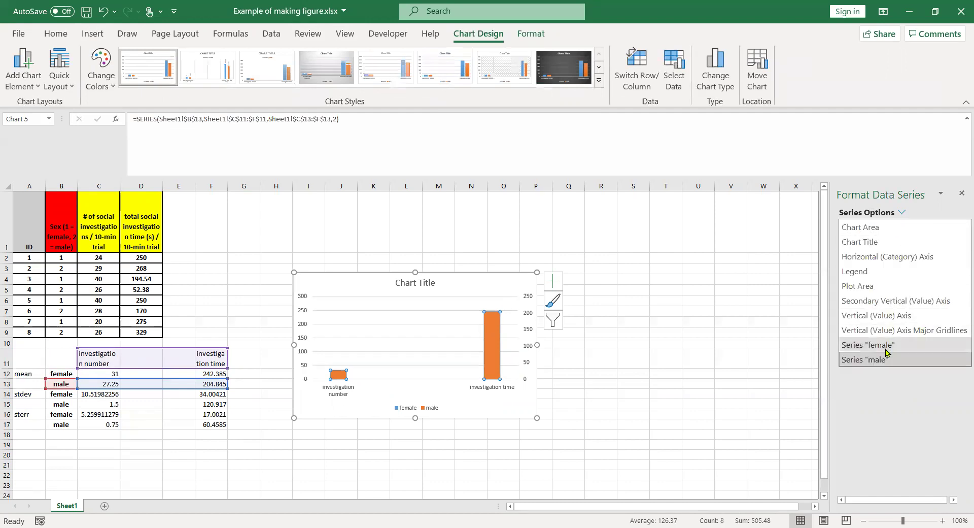
pyautogui.click(914, 331)
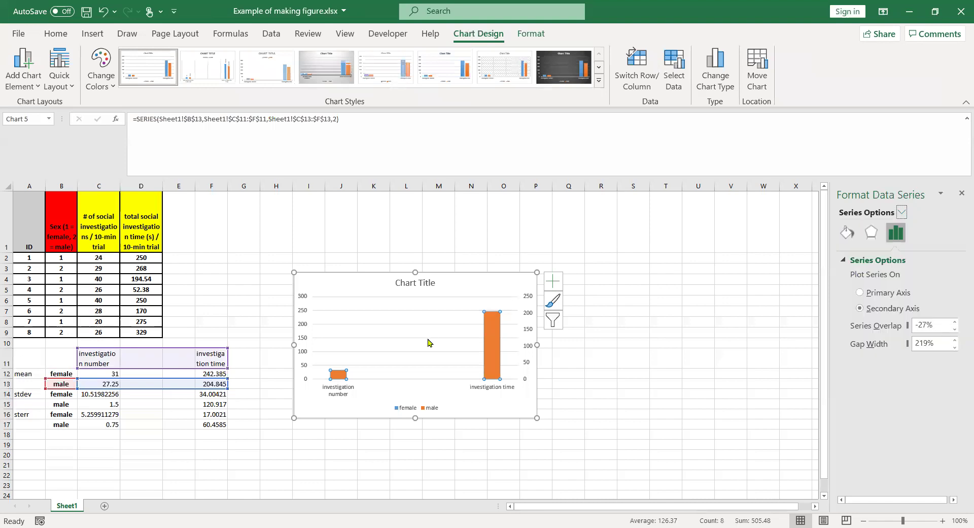
# - Switch the rows and columns of the chart's data source so female and male become the category labels
pyautogui.click(423, 347)
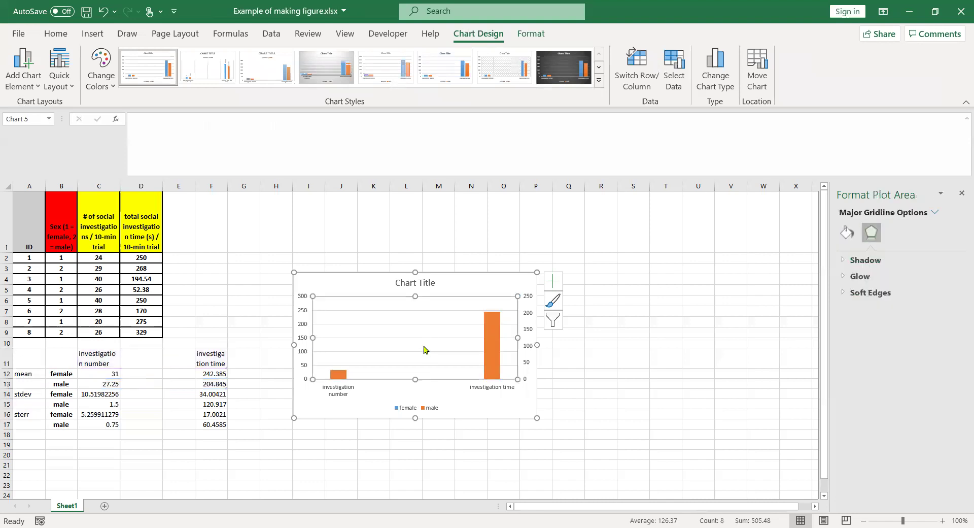
pyautogui.rightClick(426, 345)
pyautogui.click(468, 426)
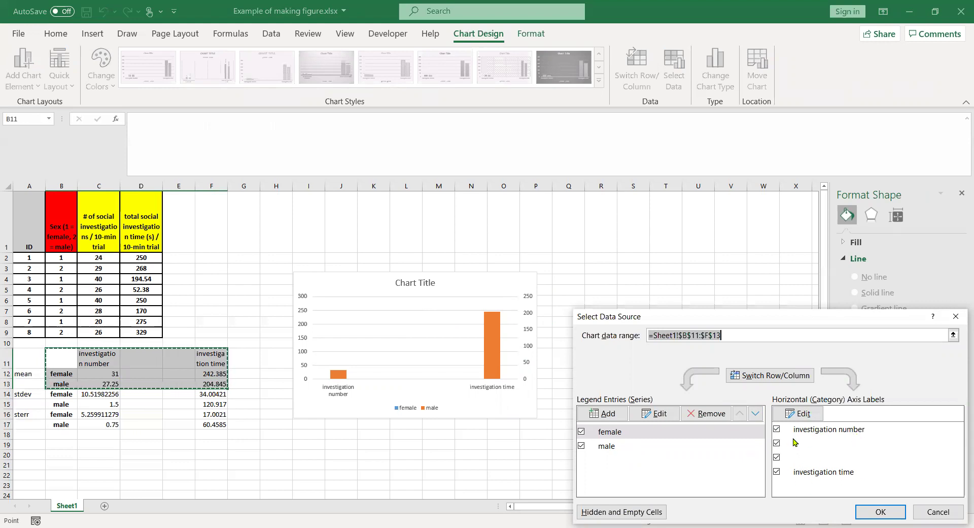
pyautogui.click(768, 375)
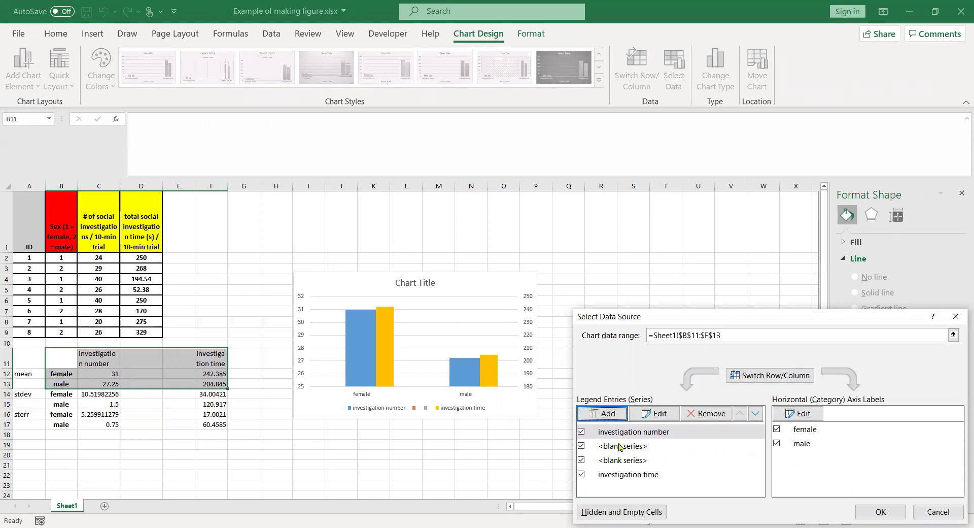
pyautogui.click(620, 447)
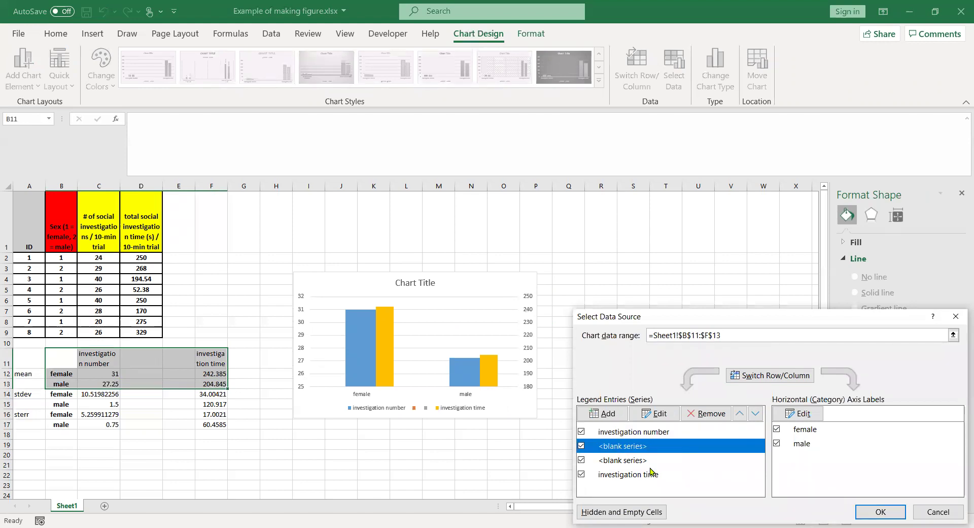
pyautogui.click(865, 511)
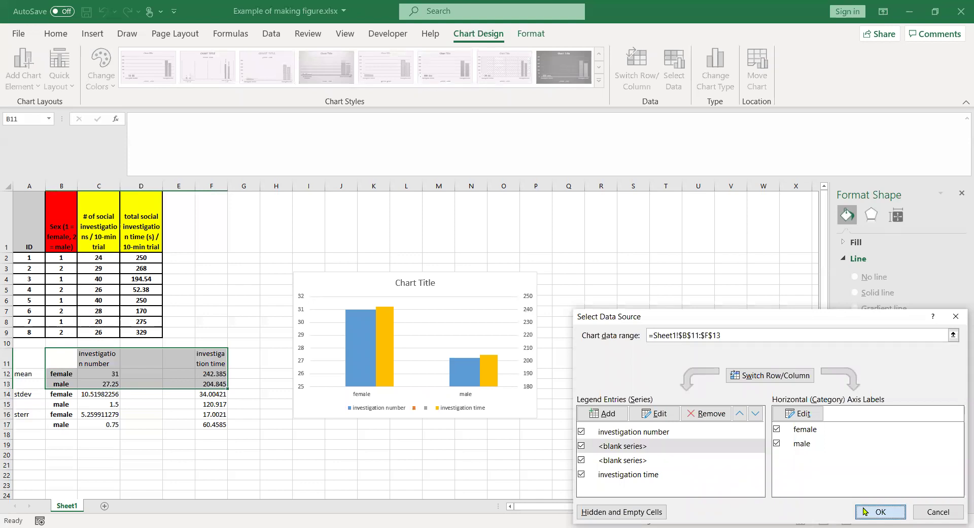
pyautogui.click(569, 357)
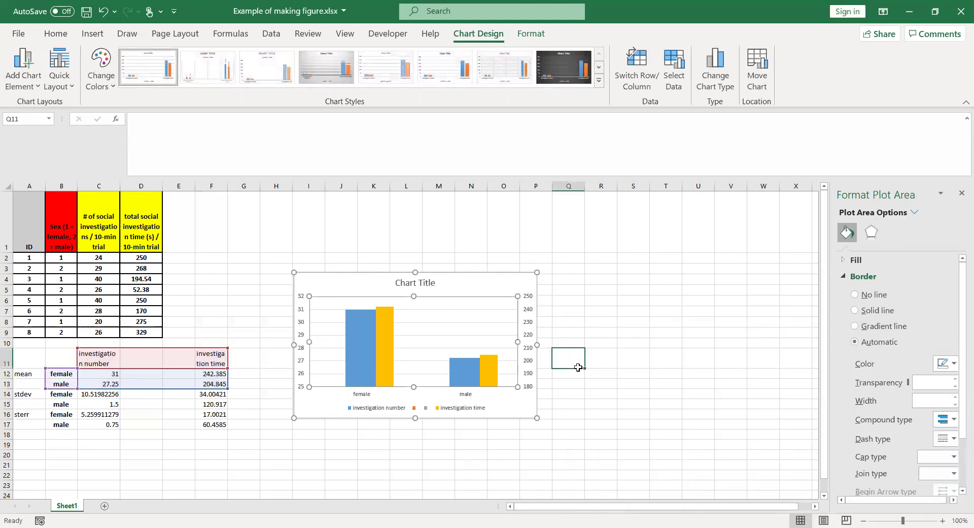
# - Examine the investigation number and investigation time columns in the chart and the blank spacer cells in row 11
pyautogui.click(388, 352)
pyautogui.click(363, 354)
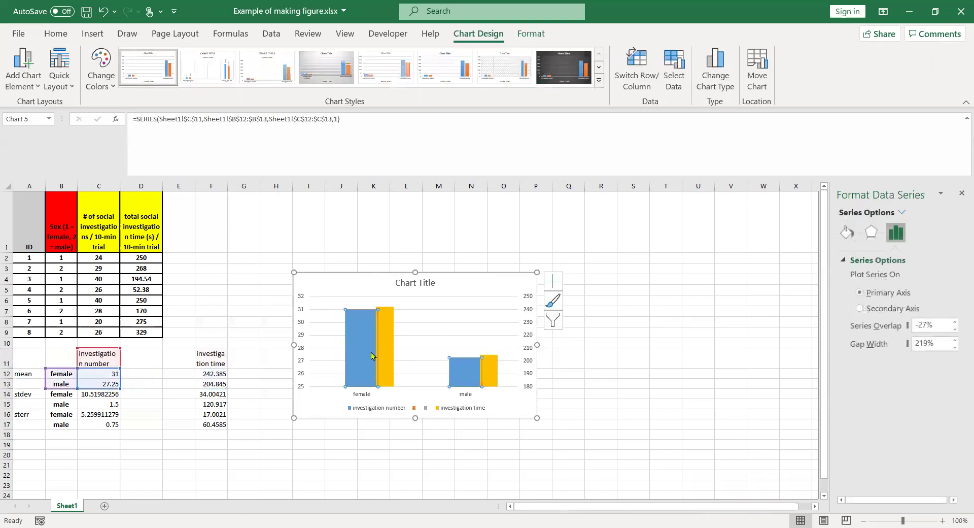
pyautogui.click(381, 357)
pyautogui.click(368, 357)
pyautogui.click(382, 358)
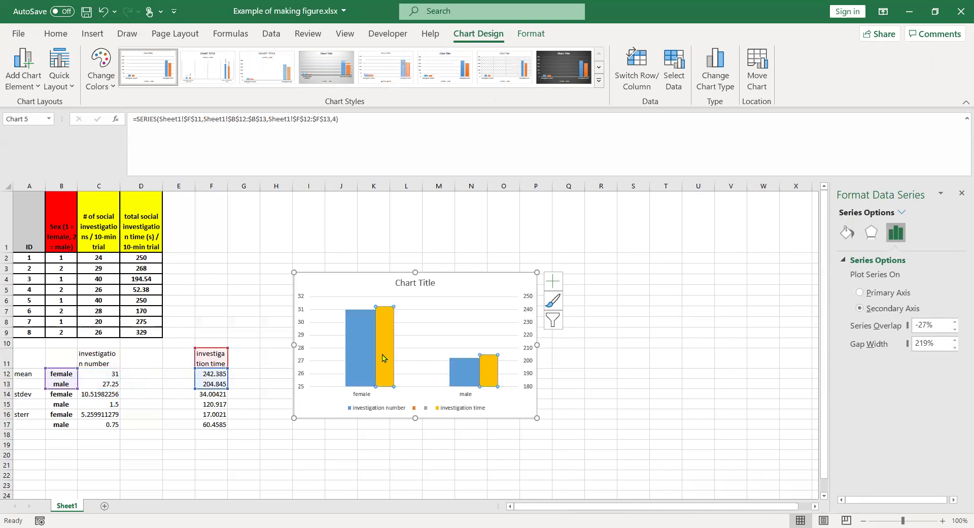
pyautogui.click(134, 362)
pyautogui.click(177, 360)
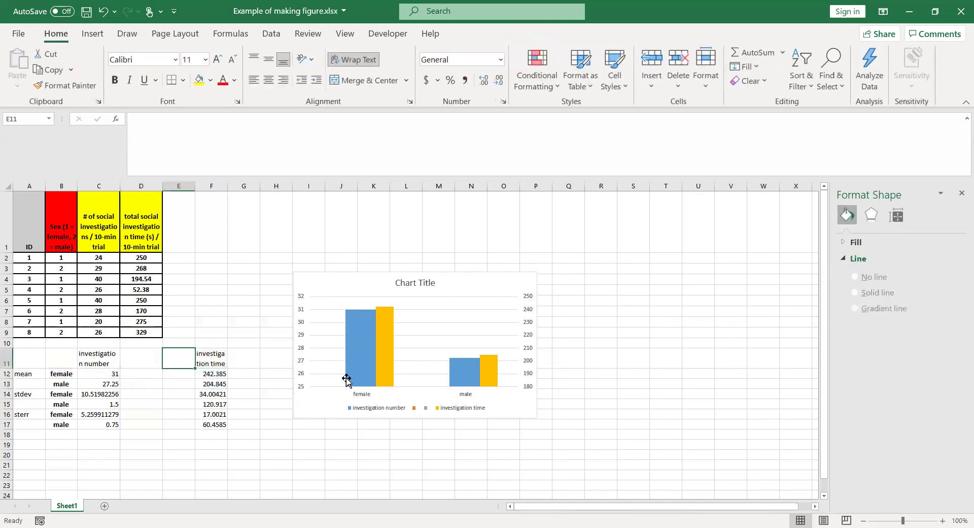
# - Select the chart's "investigation time" series by name for formatting
pyautogui.click(353, 349)
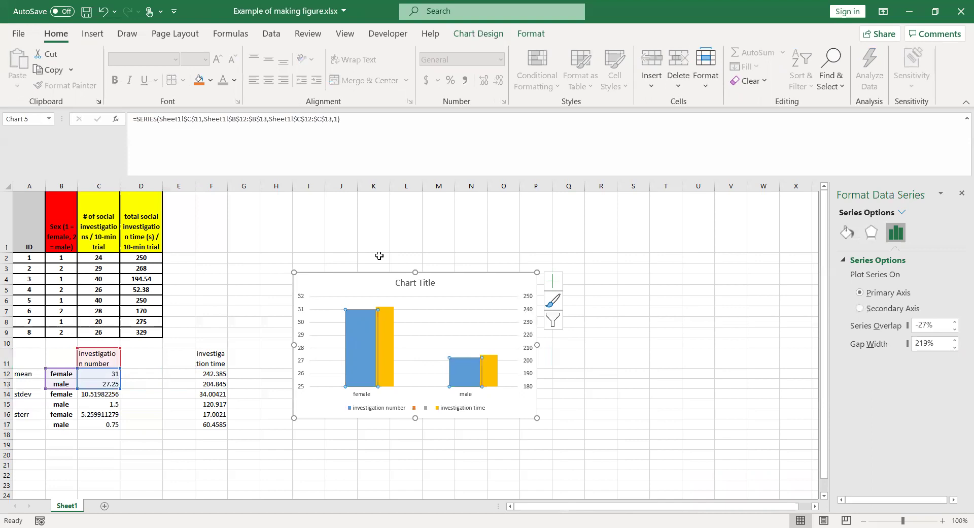
pyautogui.click(533, 36)
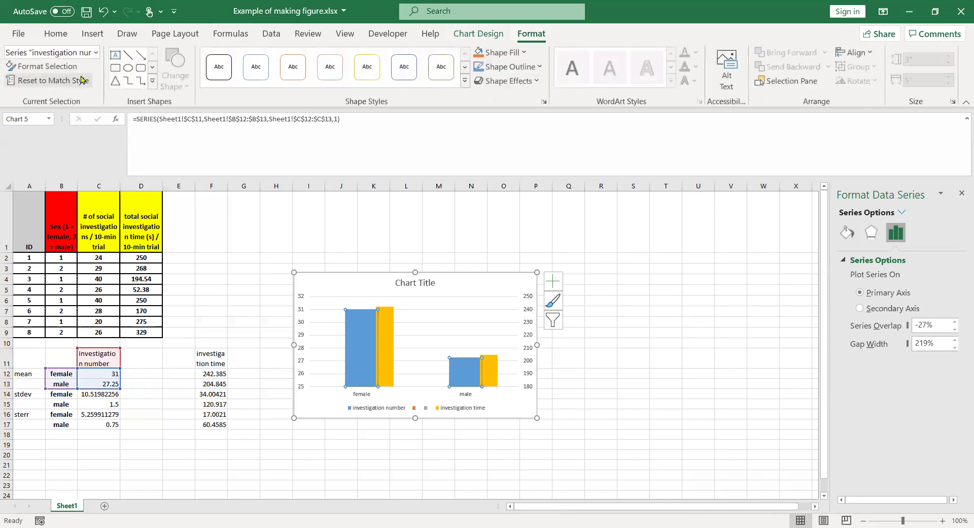
pyautogui.click(95, 53)
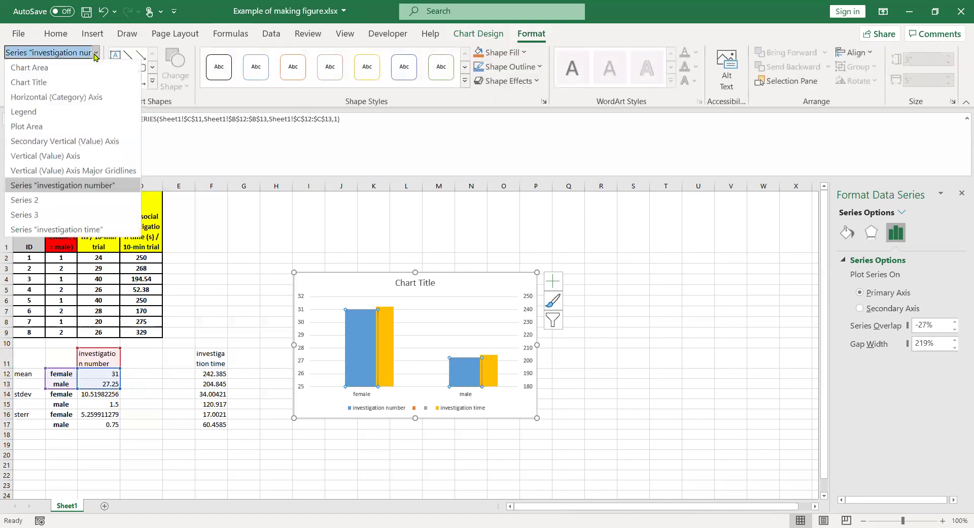
pyautogui.click(56, 231)
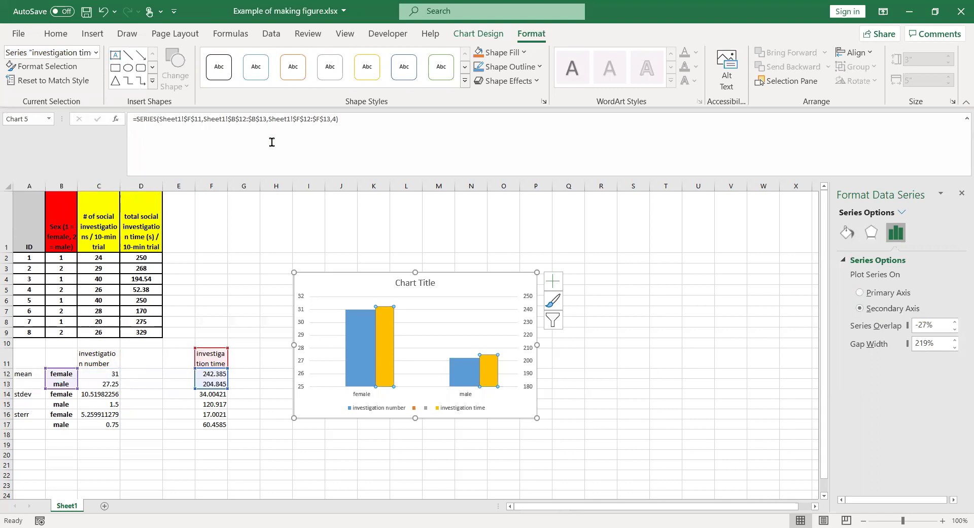
# - Plot the chart's empty Series 2 on the primary axis, leaving the empty Series 3 on the secondary axis
pyautogui.click(97, 52)
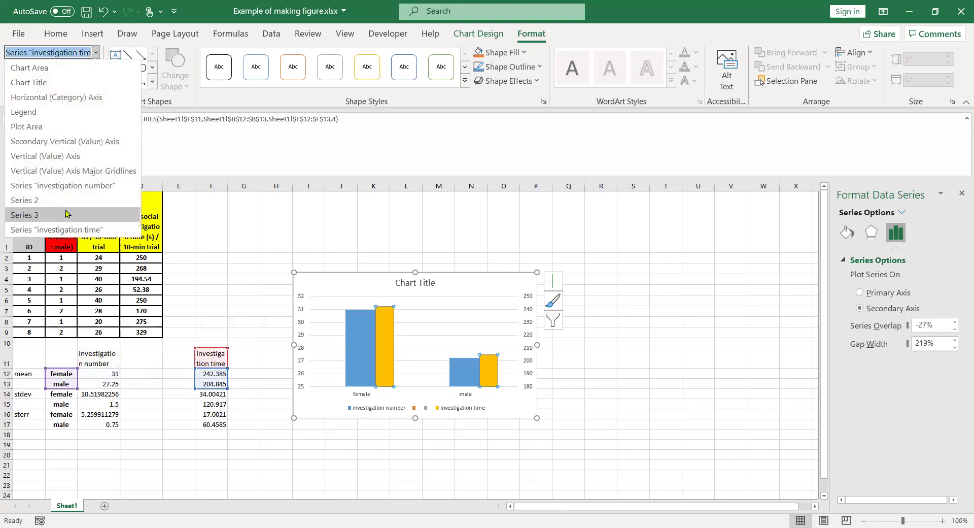
pyautogui.click(63, 214)
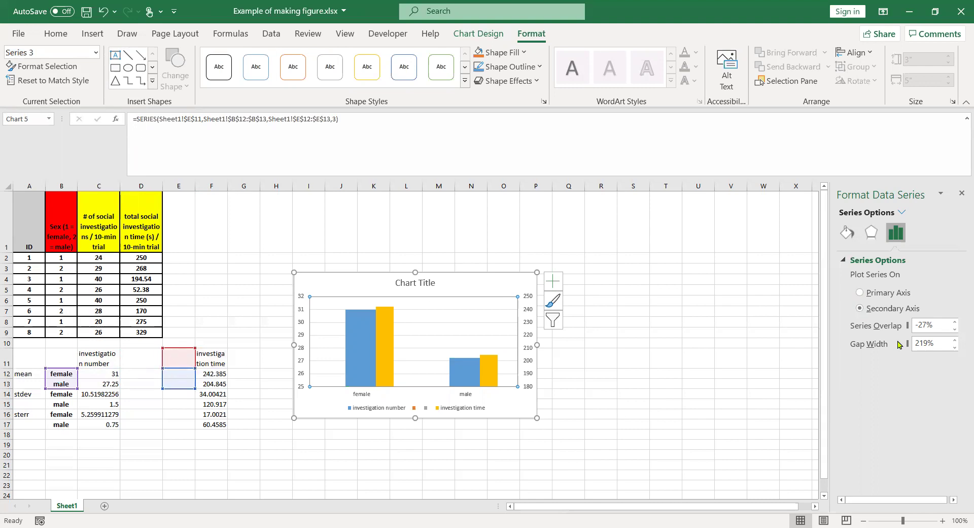
pyautogui.click(95, 52)
pyautogui.click(59, 201)
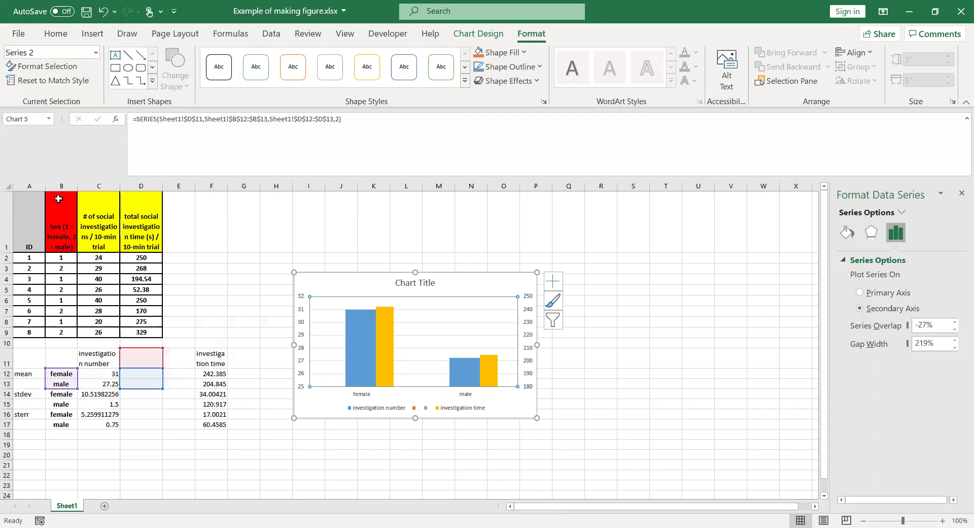
pyautogui.click(862, 296)
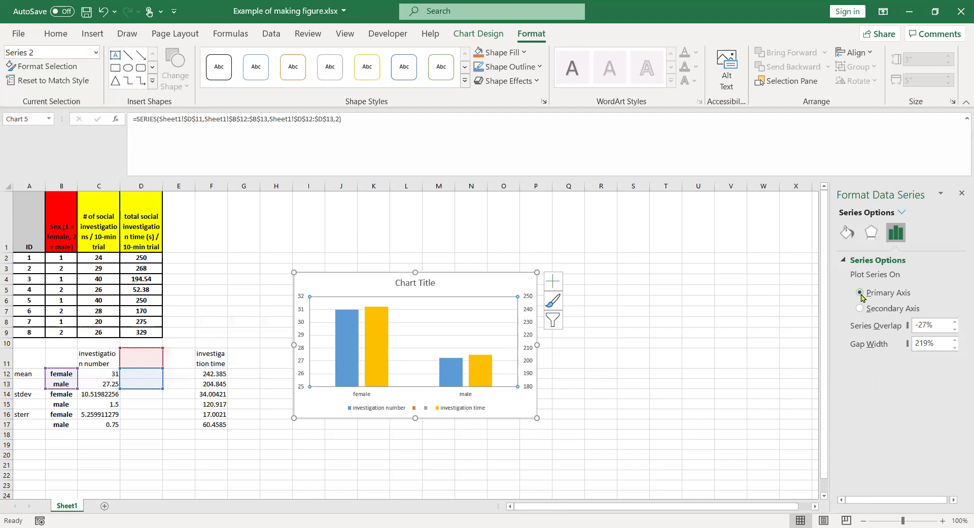
# - Set the gap width of the chart's "investigation number" series to 200%
pyautogui.click(96, 52)
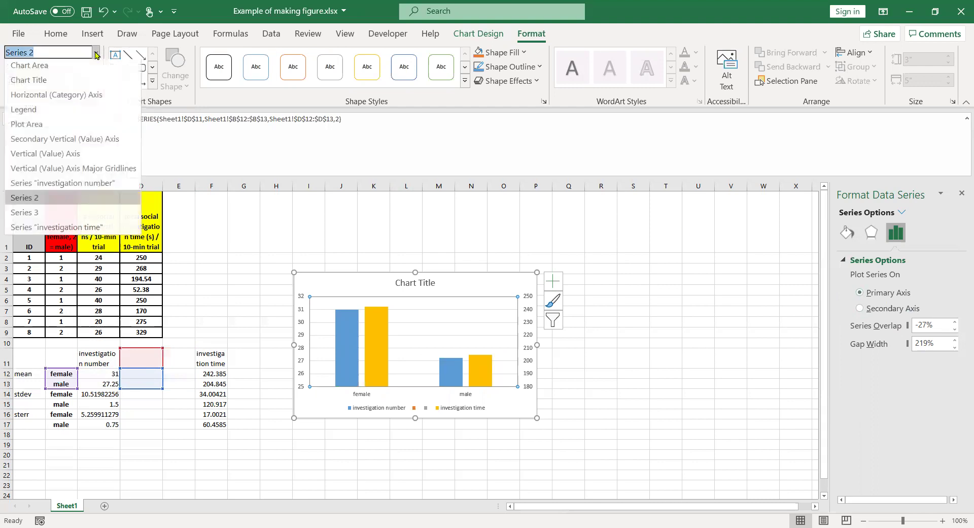
pyautogui.click(60, 184)
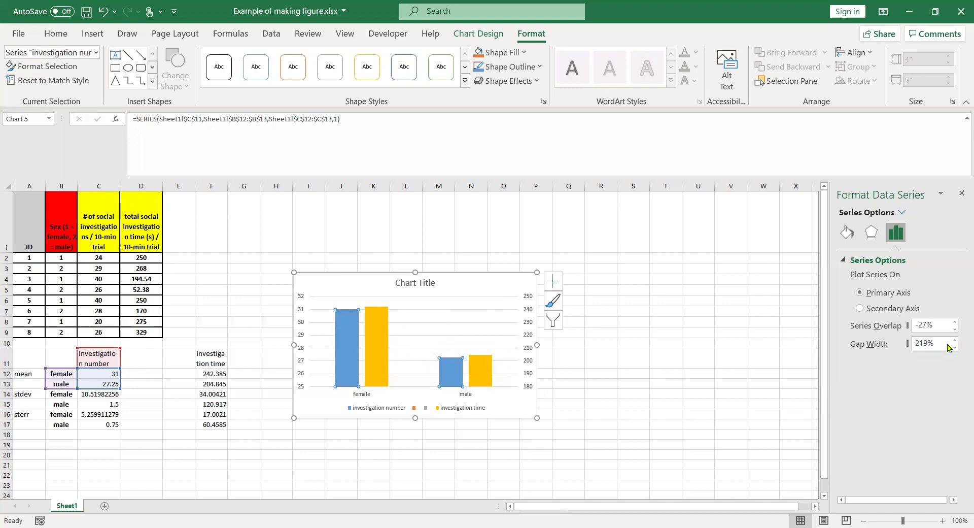
pyautogui.click(936, 341)
pyautogui.write('200')
pyautogui.press('Return')
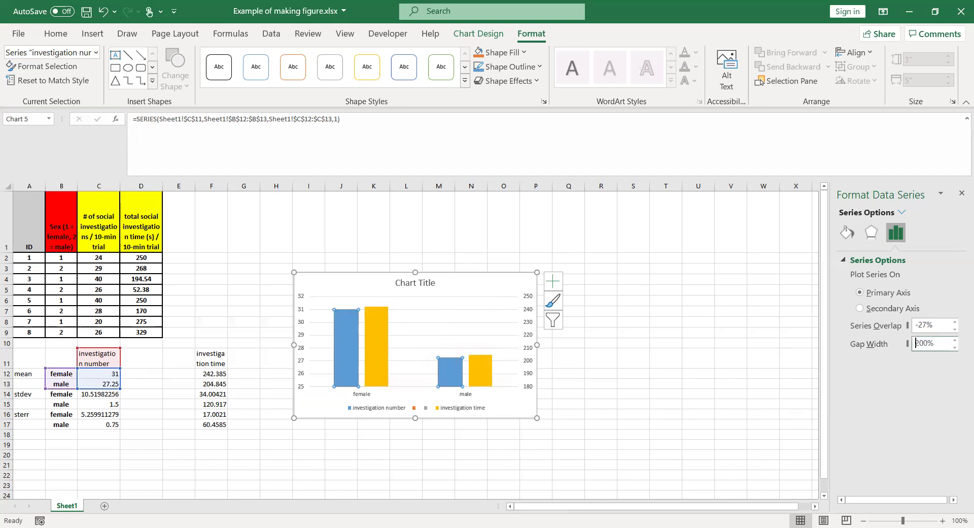
# - Set the gap width of the "investigation time" series to 200% to match, and deselect the chart
pyautogui.click(378, 347)
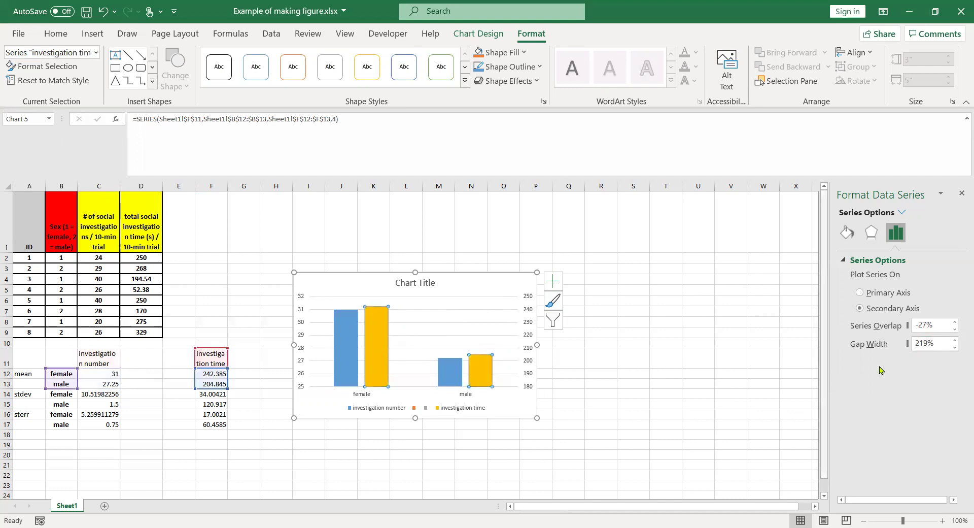
pyautogui.click(938, 346)
pyautogui.hotkey('ctrl', 'a')
pyautogui.write('2')
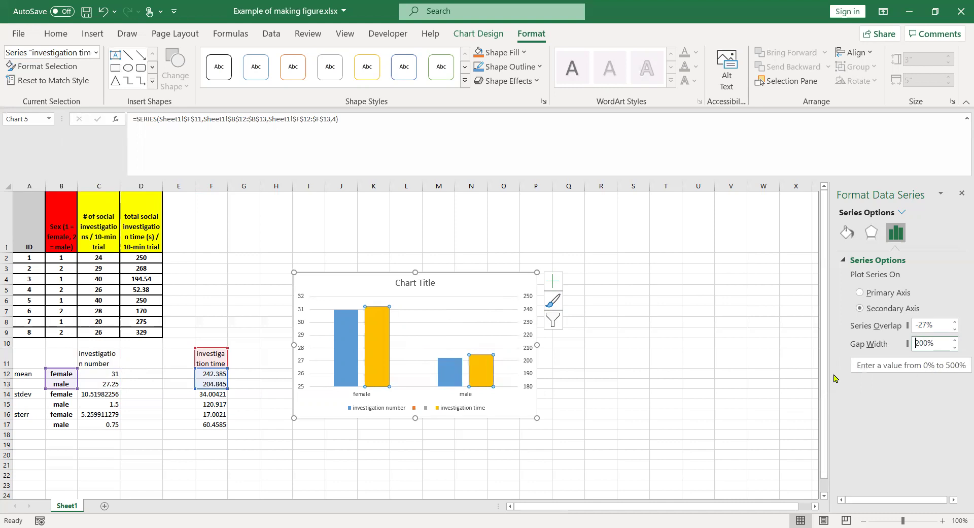
pyautogui.click(692, 334)
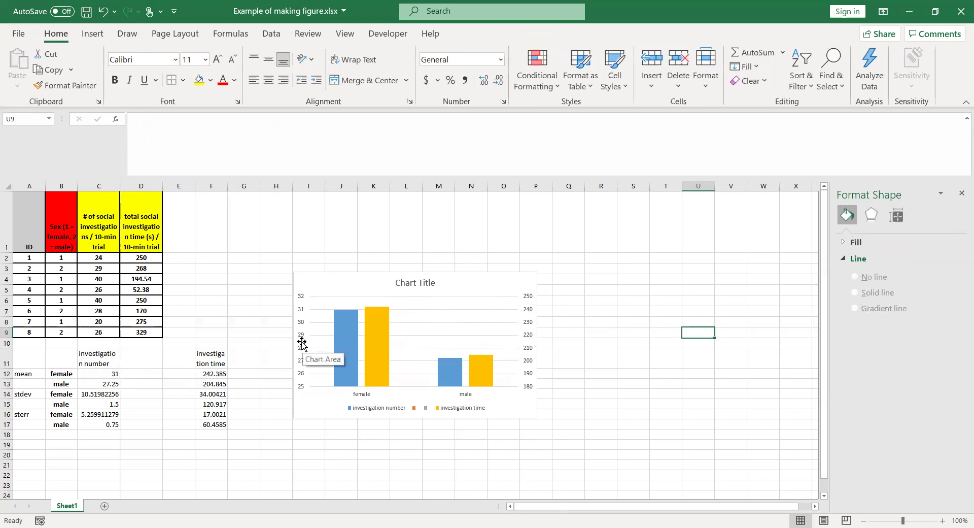
# - Set the maximum bound of the chart's primary vertical axis to 100
pyautogui.click(302, 344)
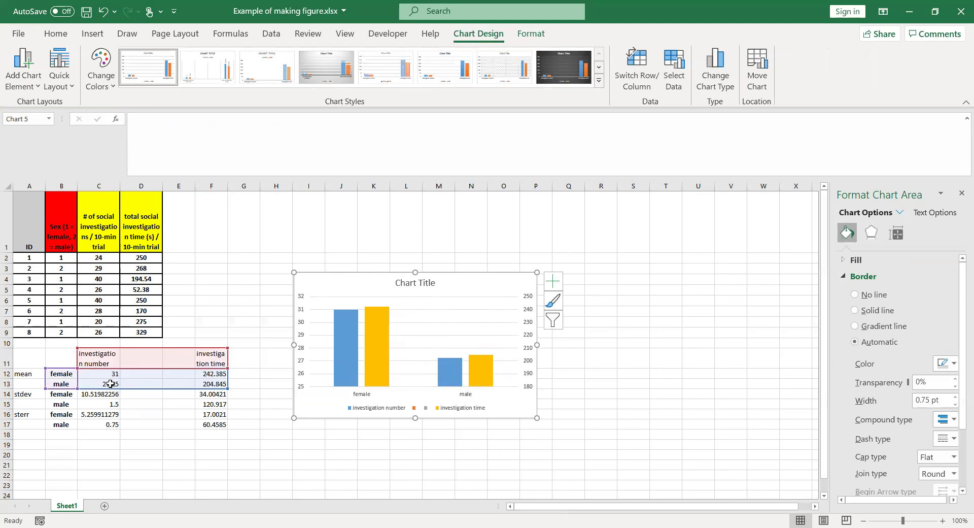
pyautogui.click(346, 349)
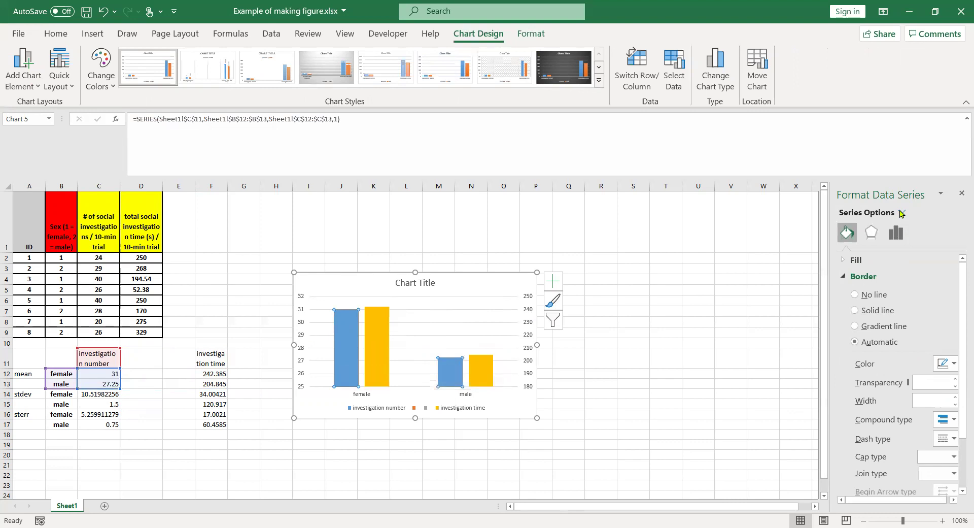
pyautogui.click(901, 213)
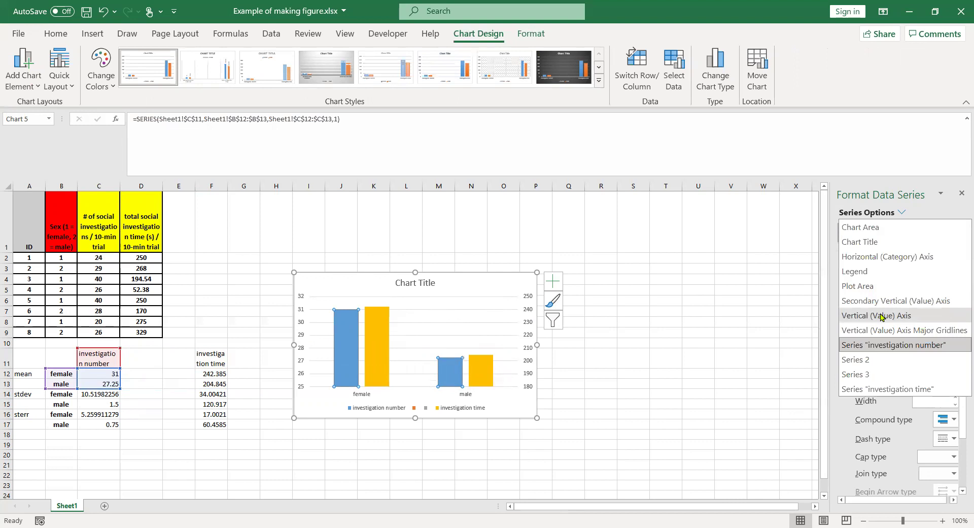
pyautogui.click(882, 317)
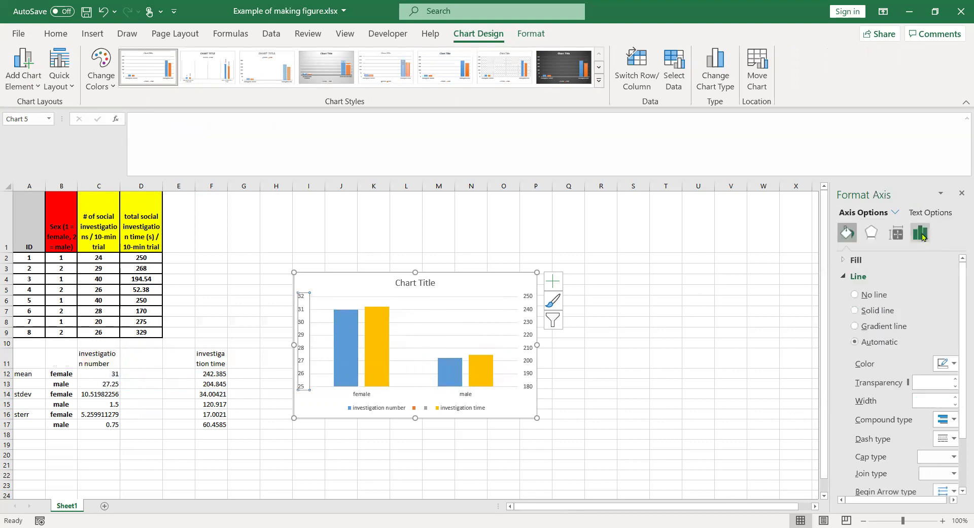
pyautogui.click(921, 233)
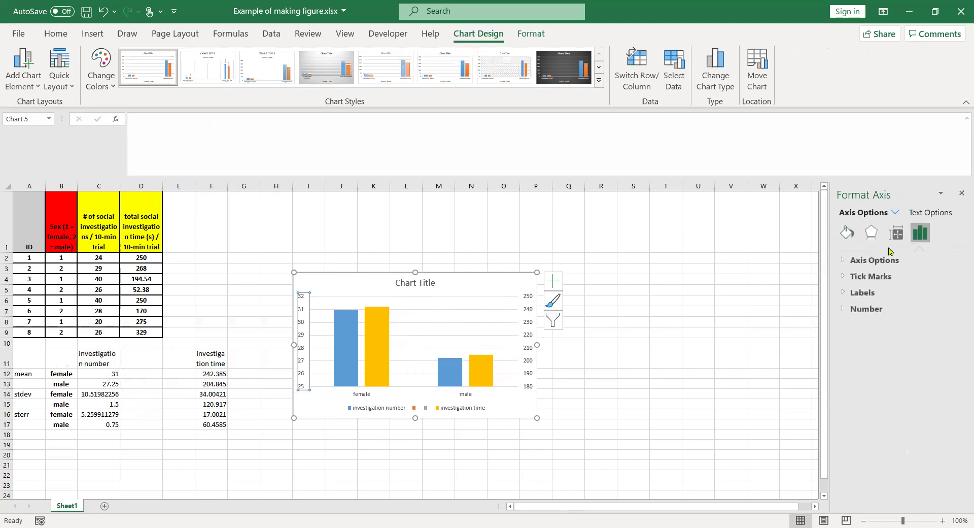
pyautogui.click(843, 264)
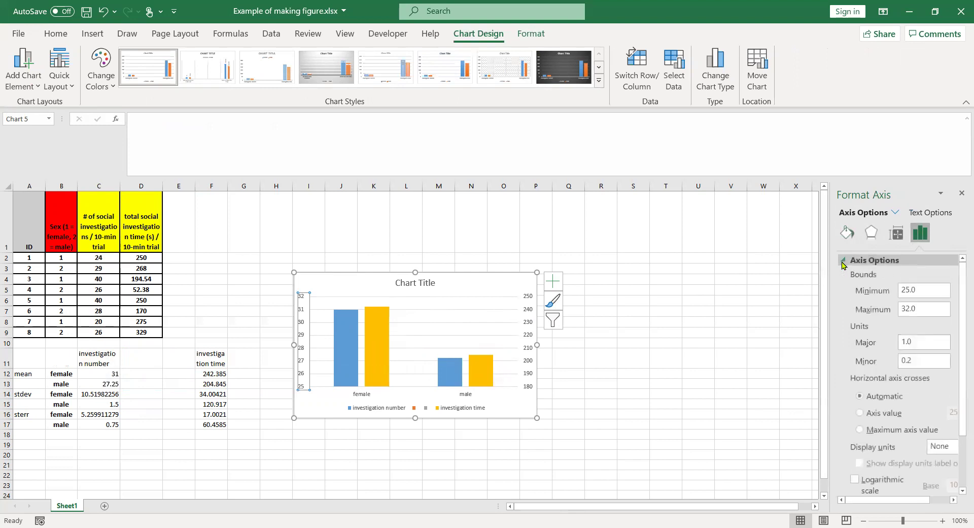
pyautogui.click(929, 308)
pyautogui.doubleClick(930, 308)
pyautogui.write('100')
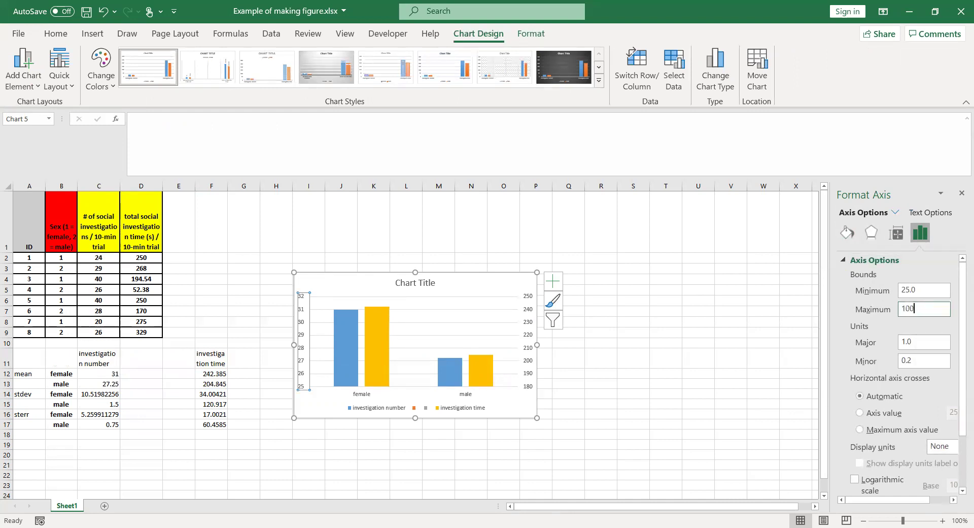
pyautogui.press('Return')
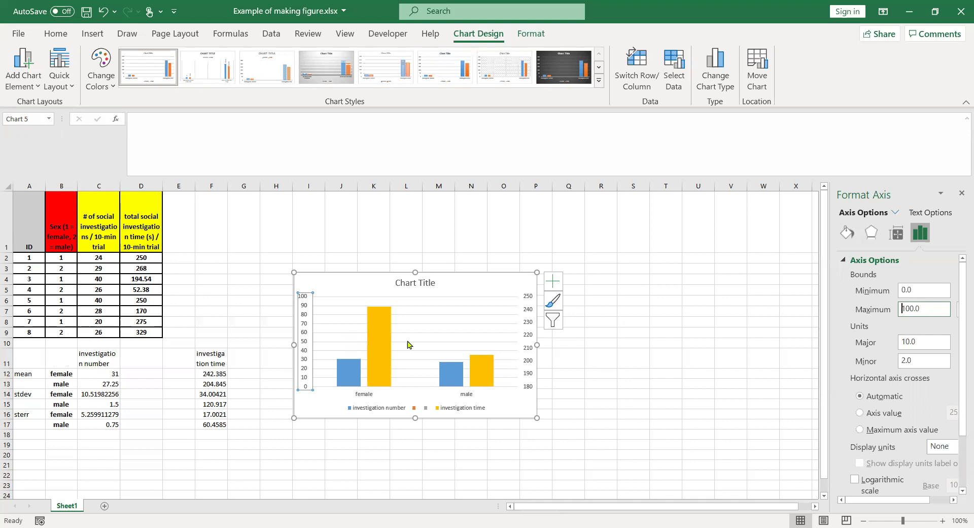
# - Set the maximum bound of the chart's secondary vertical axis to 1000
pyautogui.click(375, 338)
pyautogui.click(375, 339)
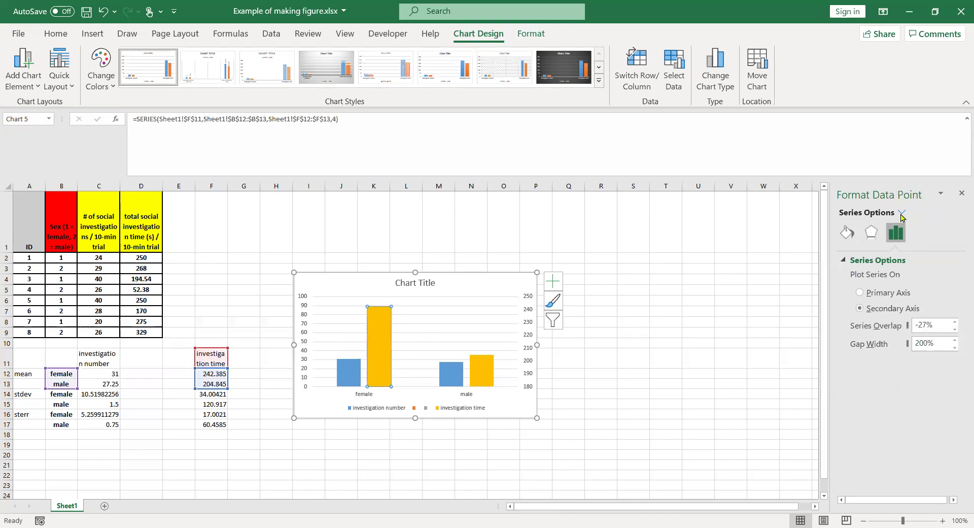
pyautogui.click(901, 213)
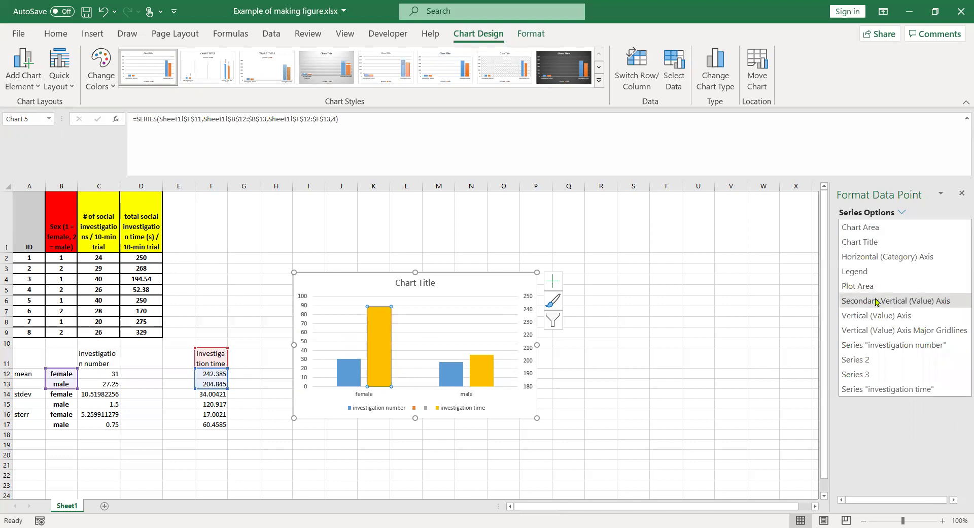
pyautogui.click(877, 301)
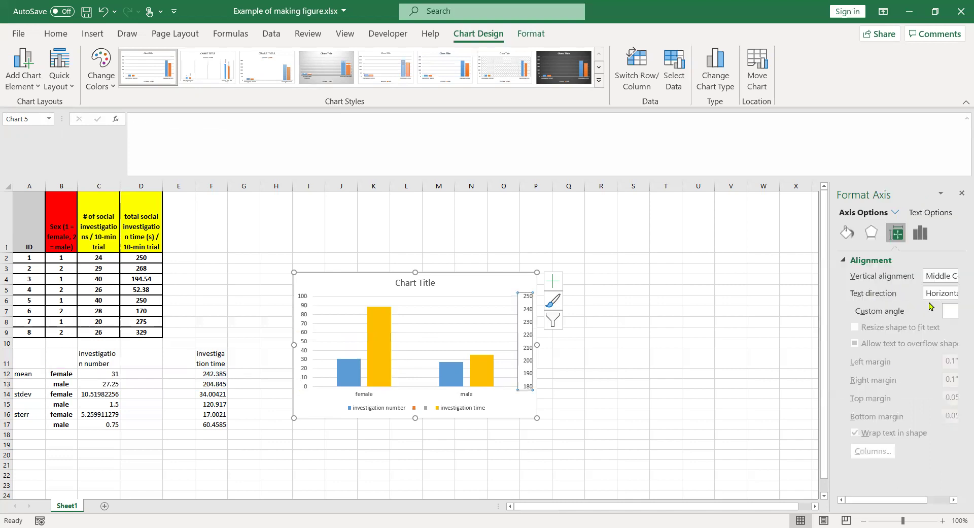
pyautogui.click(917, 234)
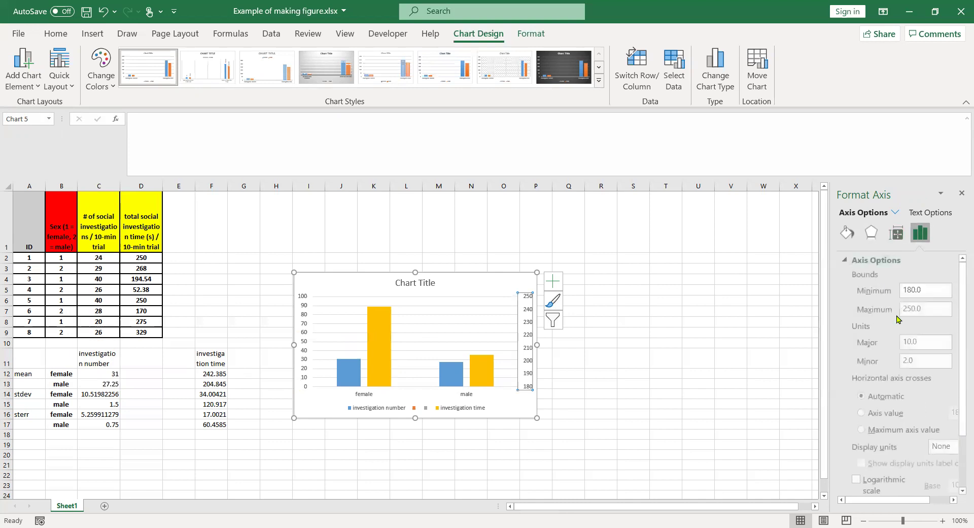
pyautogui.click(935, 308)
pyautogui.doubleClick(935, 308)
pyautogui.write('100')
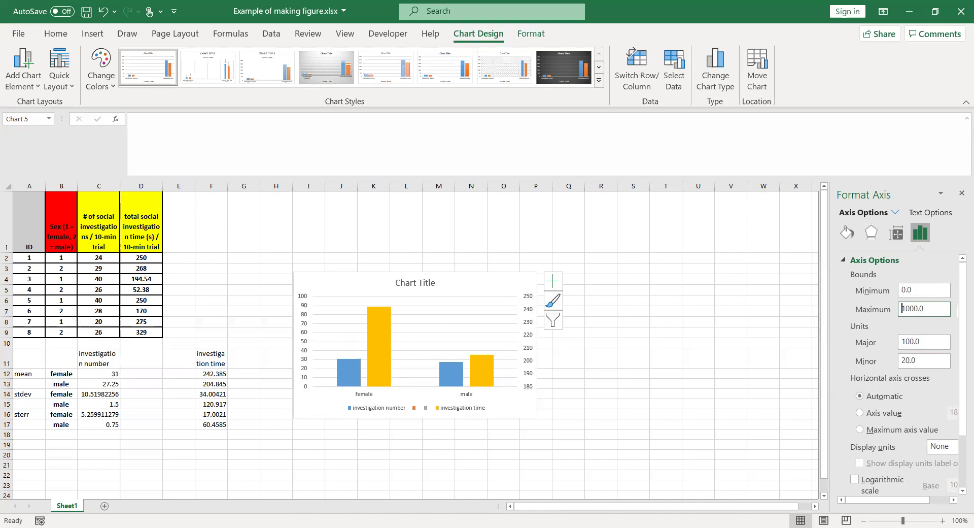
pyautogui.write('0')
pyautogui.press('Return')
pyautogui.click(607, 383)
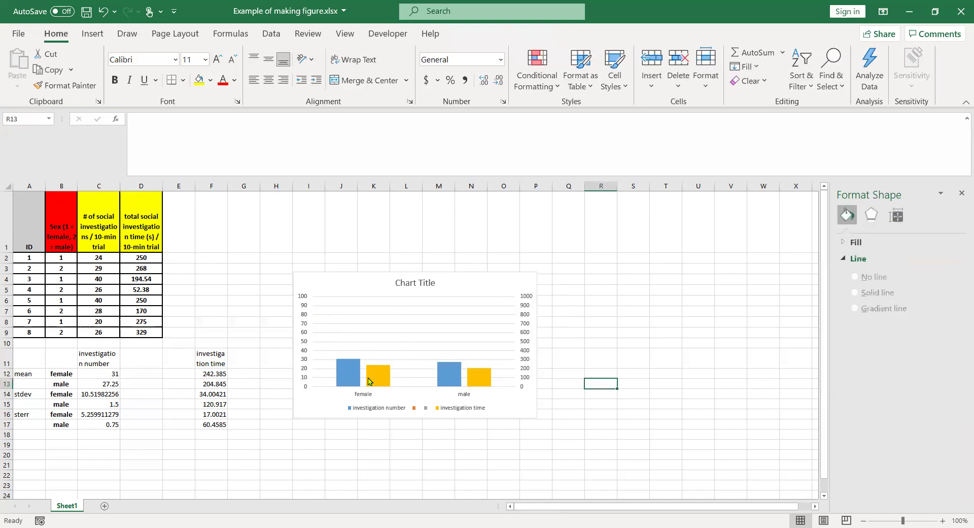
# - Add error bars to the "investigation number" series and choose a custom error amount
pyautogui.moveTo(369, 381)
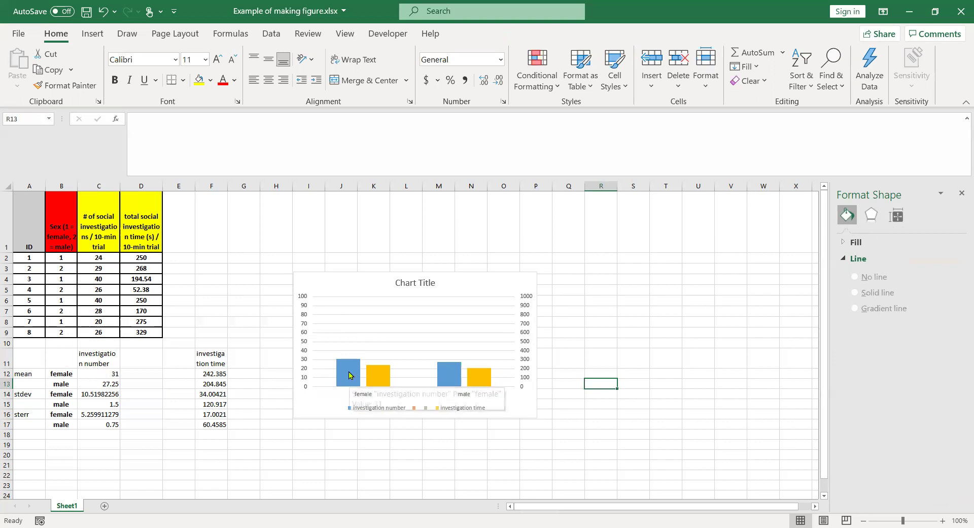
pyautogui.click(349, 375)
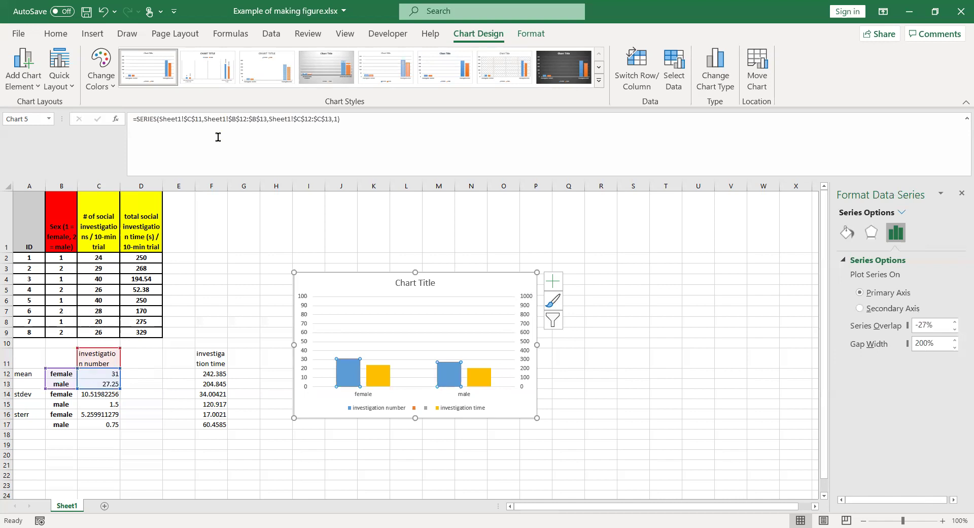
pyautogui.click(28, 88)
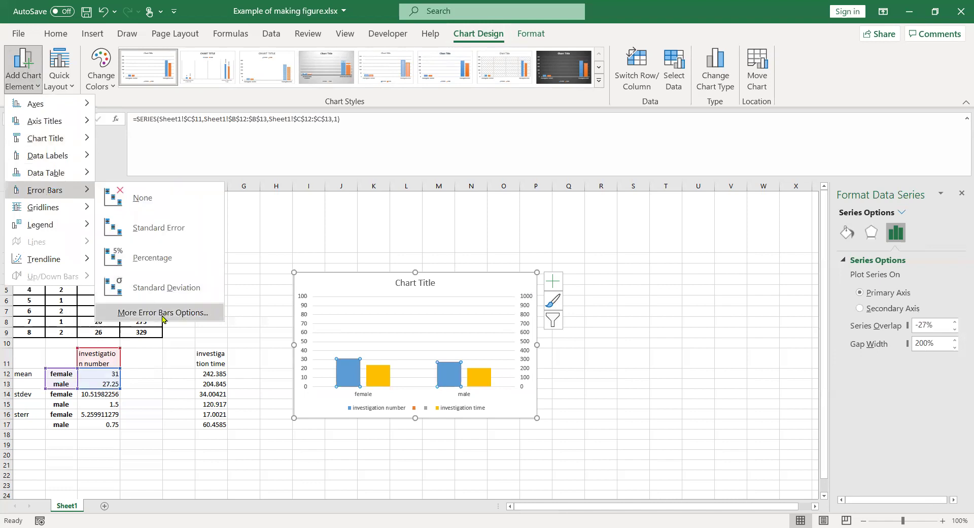
pyautogui.click(162, 313)
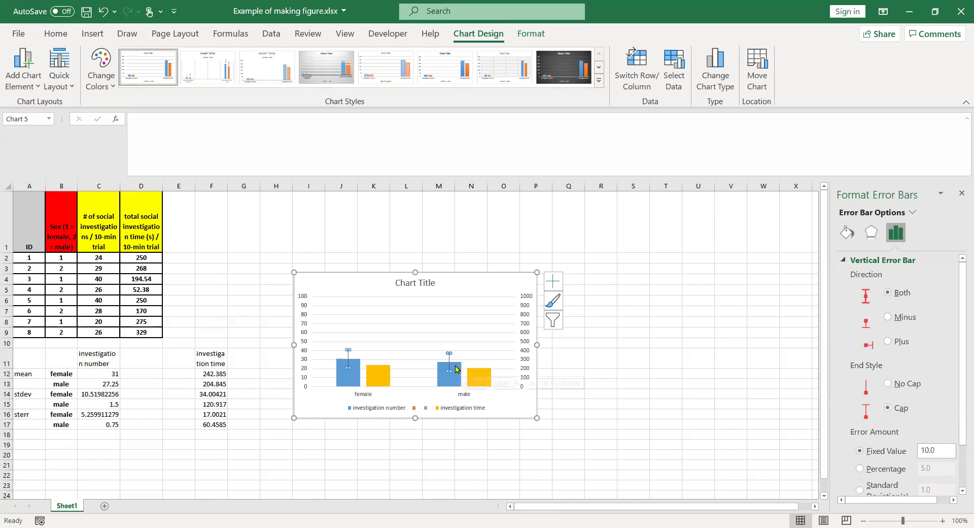
pyautogui.scroll(-2, 878, 445)
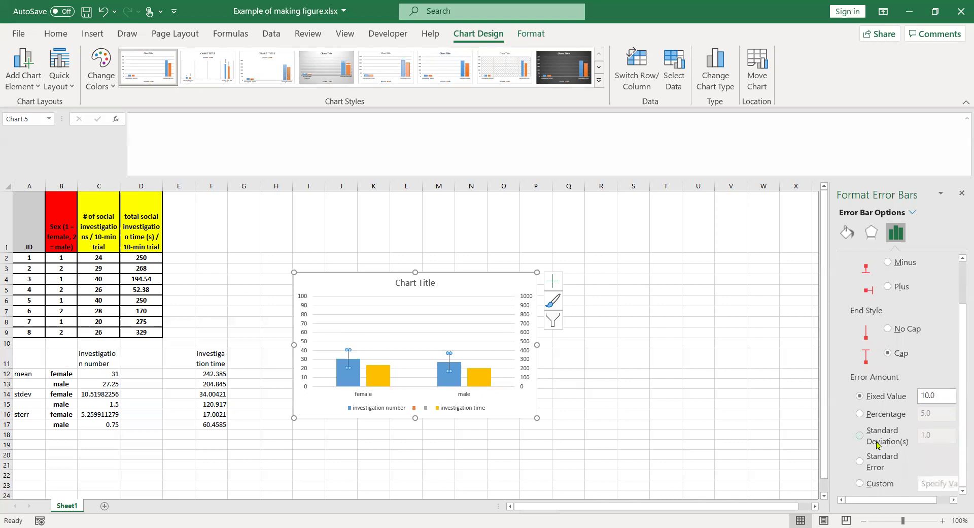
pyautogui.click(878, 483)
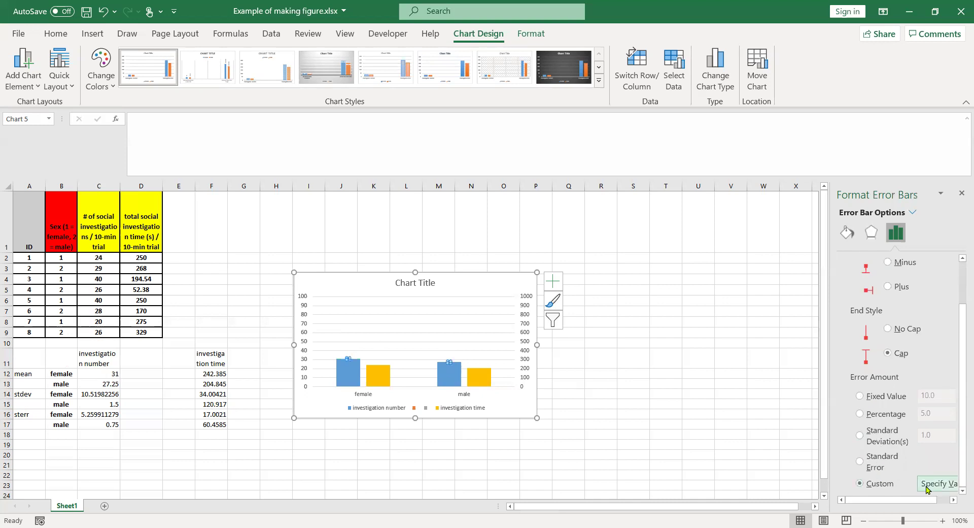
# - Set the positive and negative custom error values of the "investigation number" series to C16:C17, and deselect the chart
pyautogui.click(939, 483)
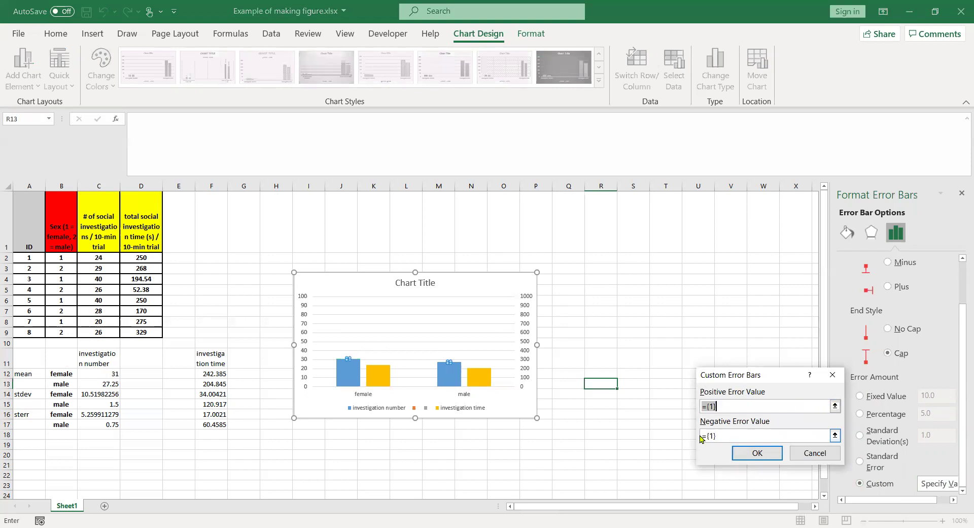
pyautogui.click(835, 406)
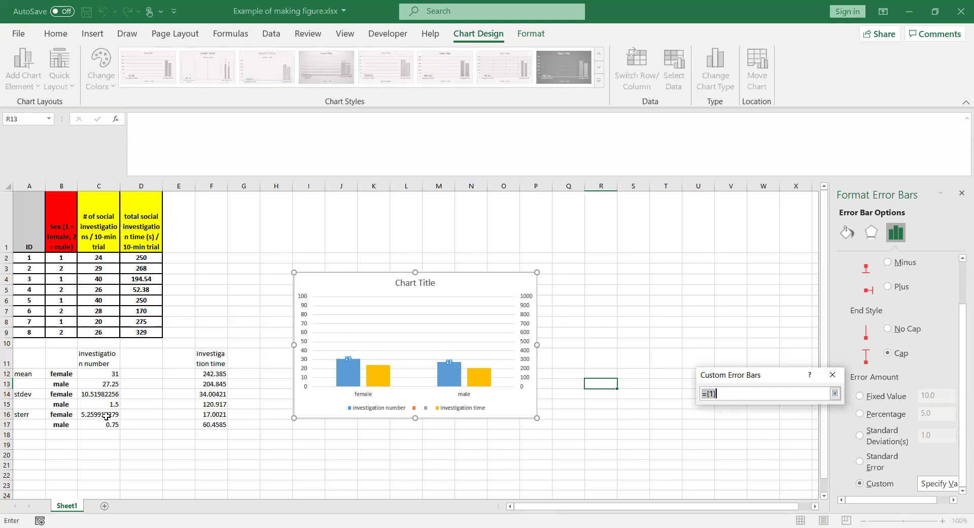
pyautogui.moveTo(106, 416); pyautogui.dragTo(106, 425)
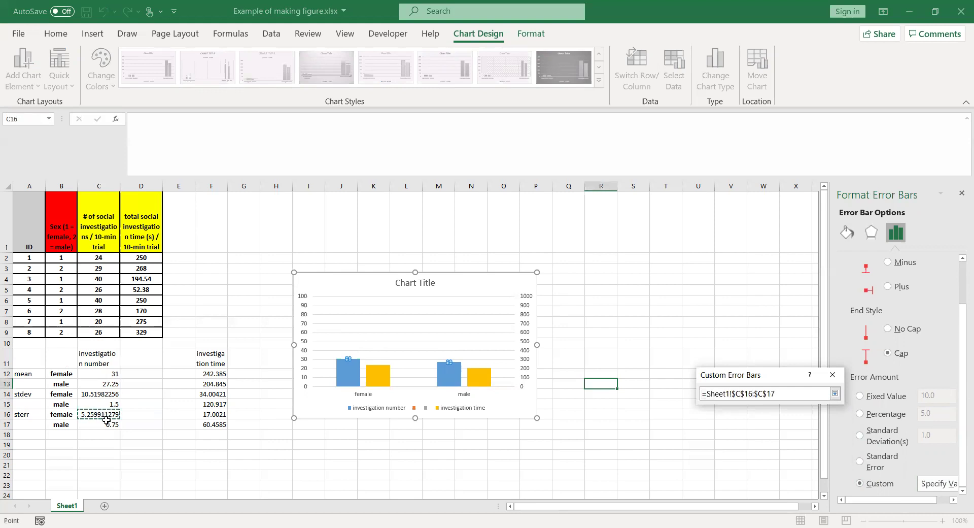
pyautogui.click(836, 395)
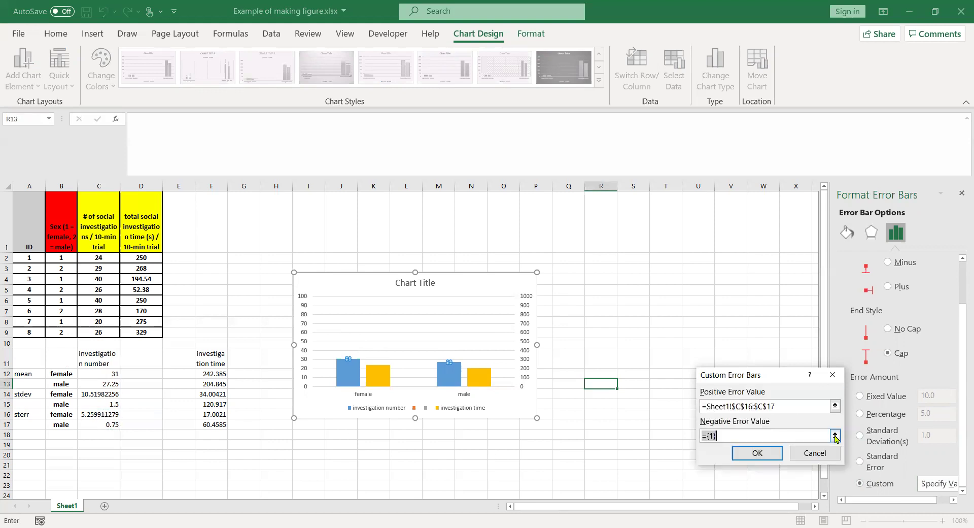
pyautogui.click(835, 437)
pyautogui.moveTo(98, 417); pyautogui.dragTo(101, 428)
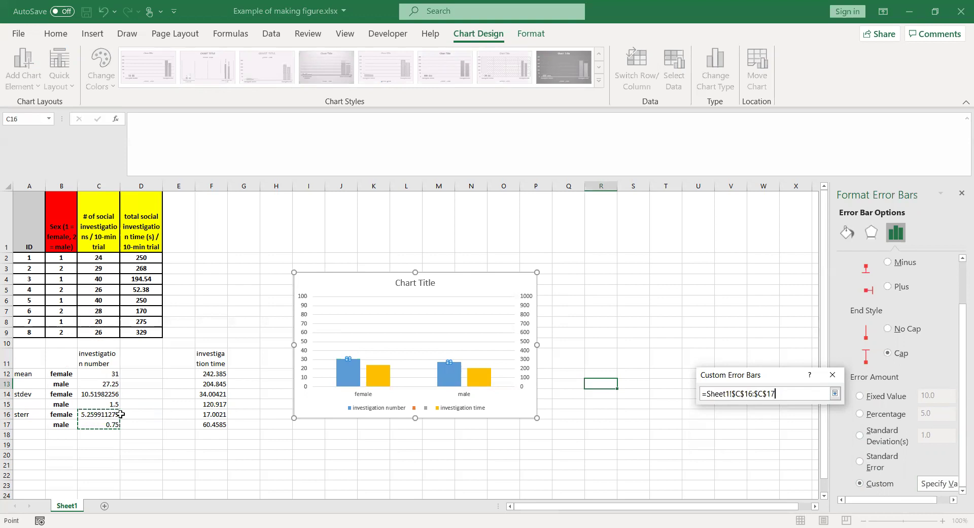
pyautogui.click(836, 394)
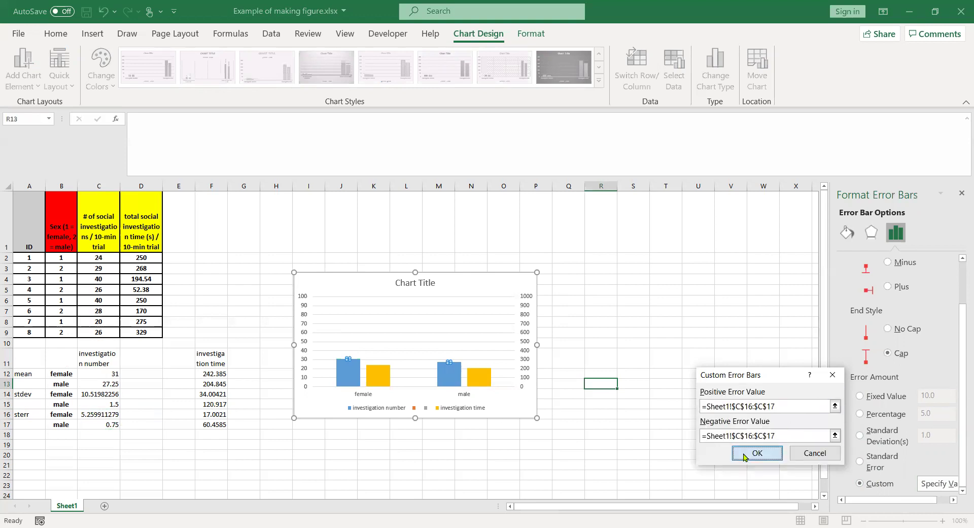
pyautogui.click(757, 453)
pyautogui.click(609, 403)
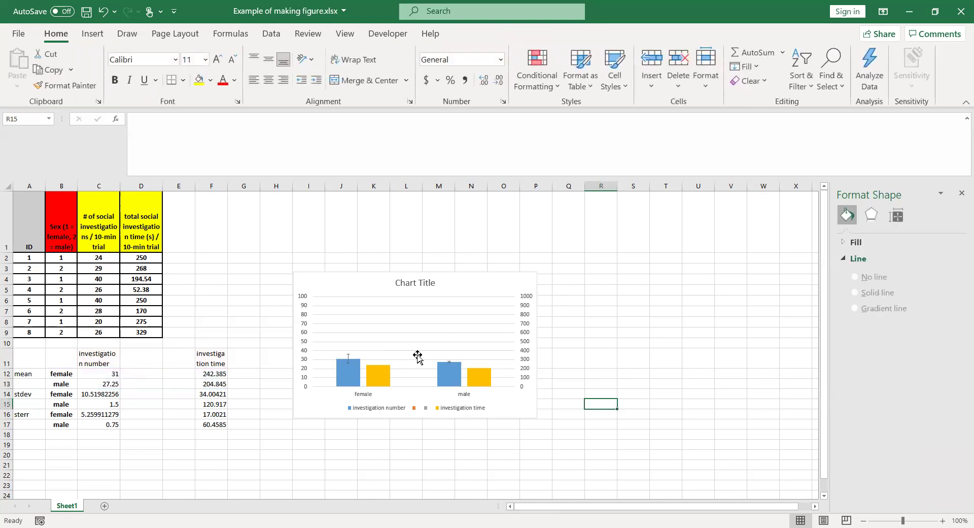
# - Add error bars to the "investigation time" series and choose a custom error amount
pyautogui.click(378, 375)
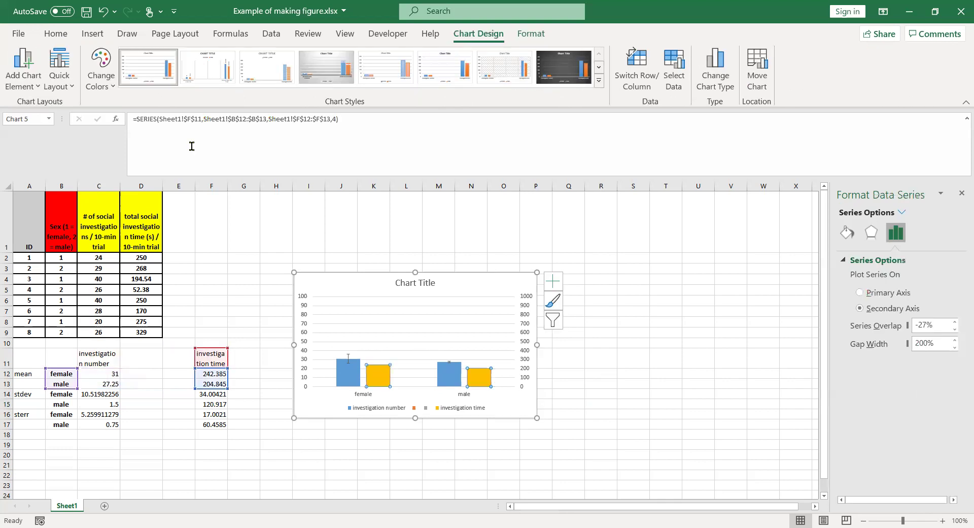
pyautogui.click(21, 91)
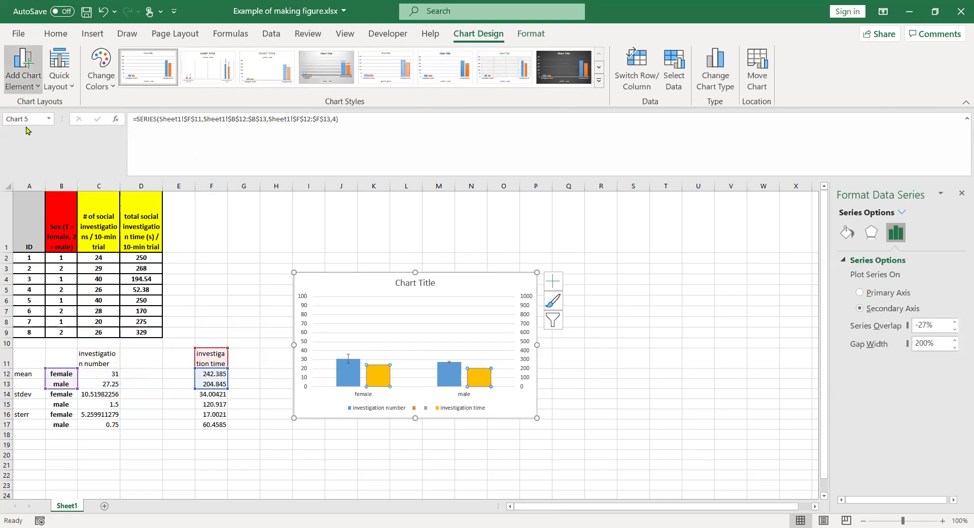
pyautogui.moveTo(36, 191)
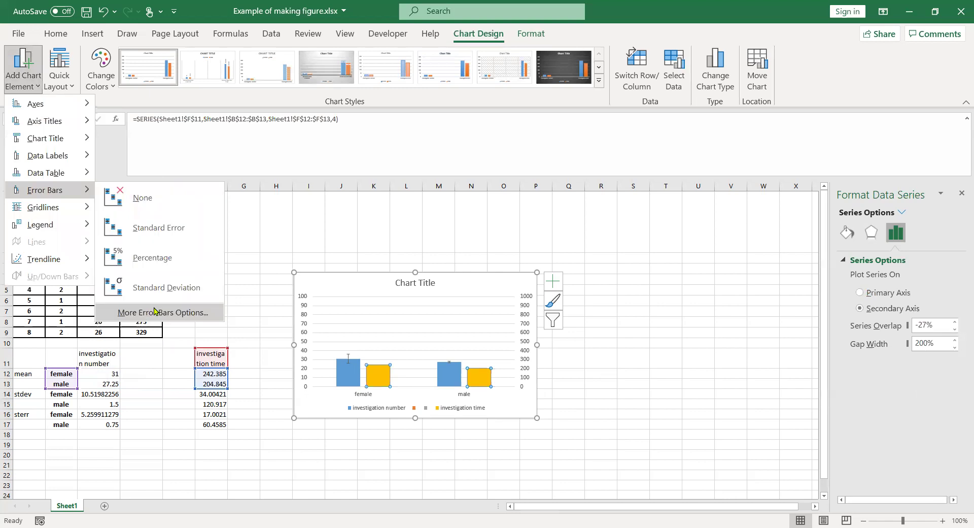
pyautogui.click(155, 312)
pyautogui.scroll(-3, 873, 447)
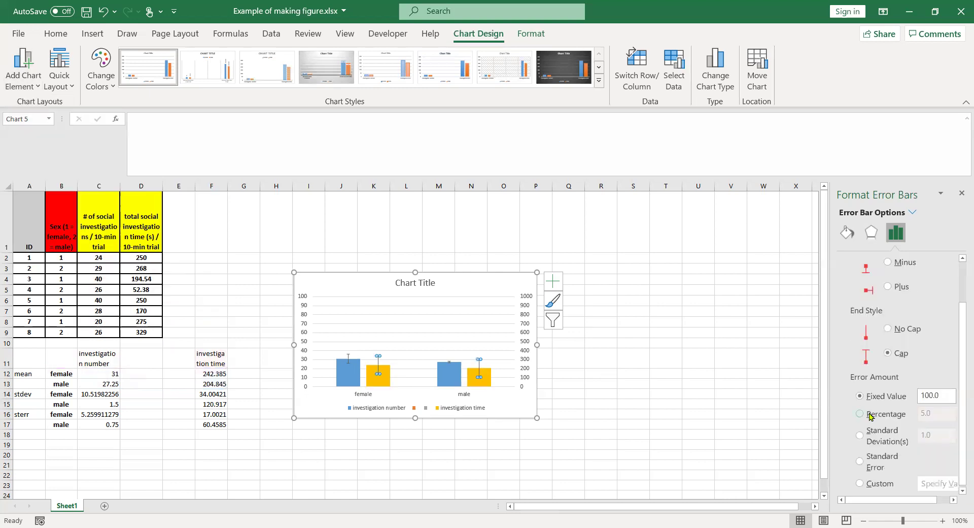
pyautogui.click(871, 484)
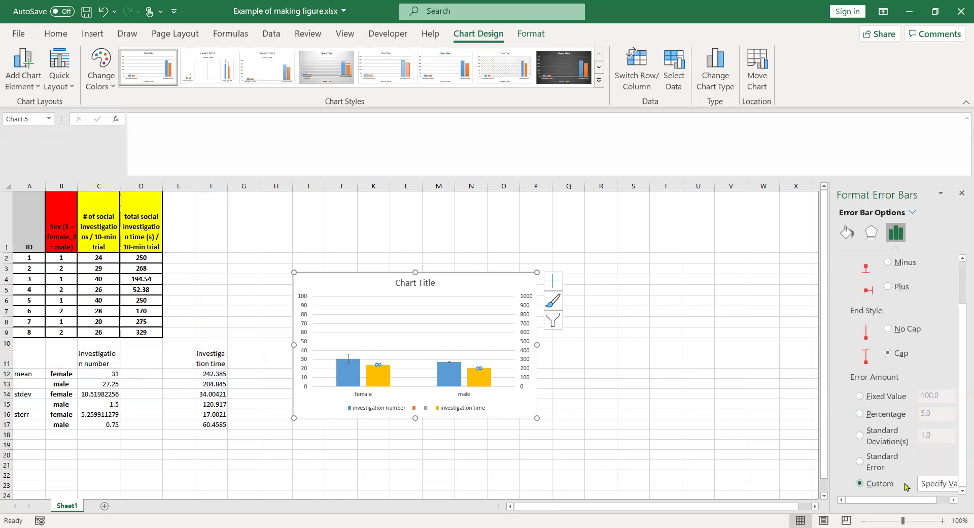
# - Set the positive and negative custom error values of the "investigation time" series to F16:F17, and deselect the chart
pyautogui.click(937, 483)
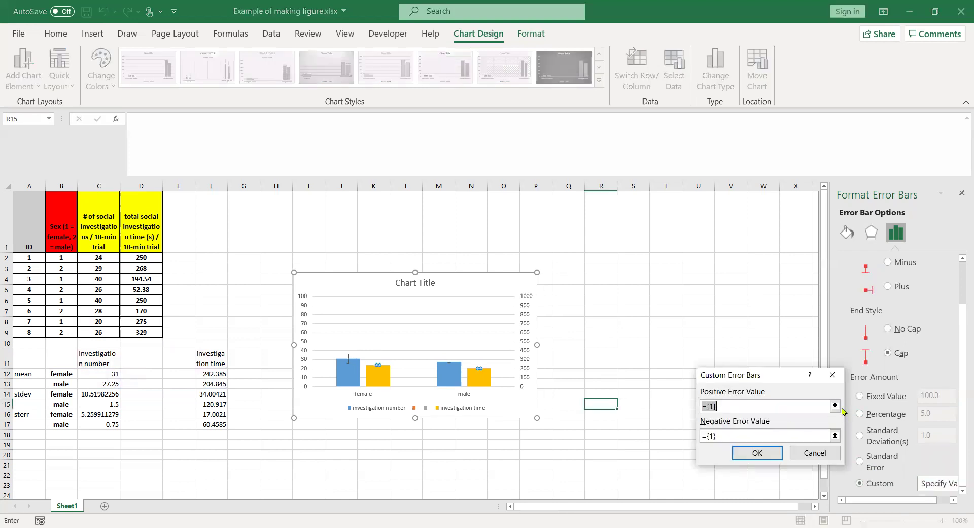
pyautogui.click(835, 406)
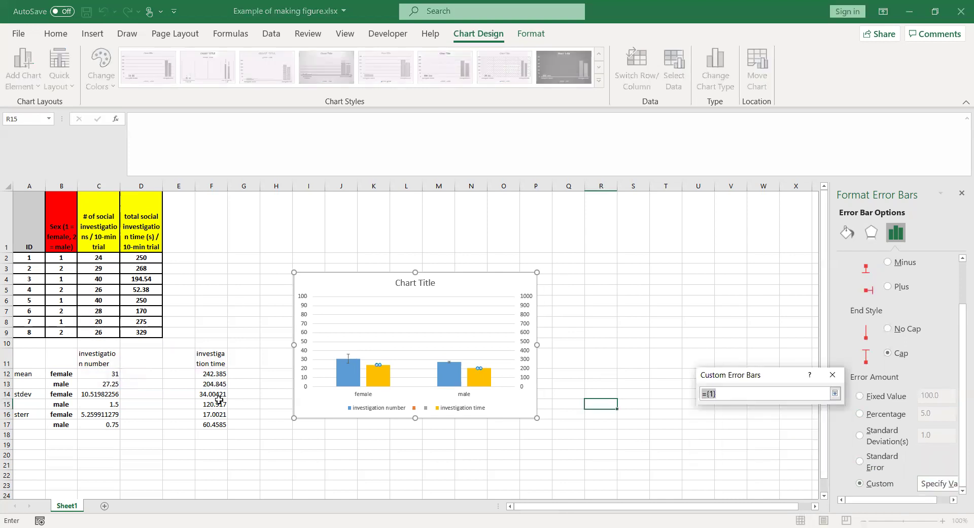
pyautogui.click(215, 416)
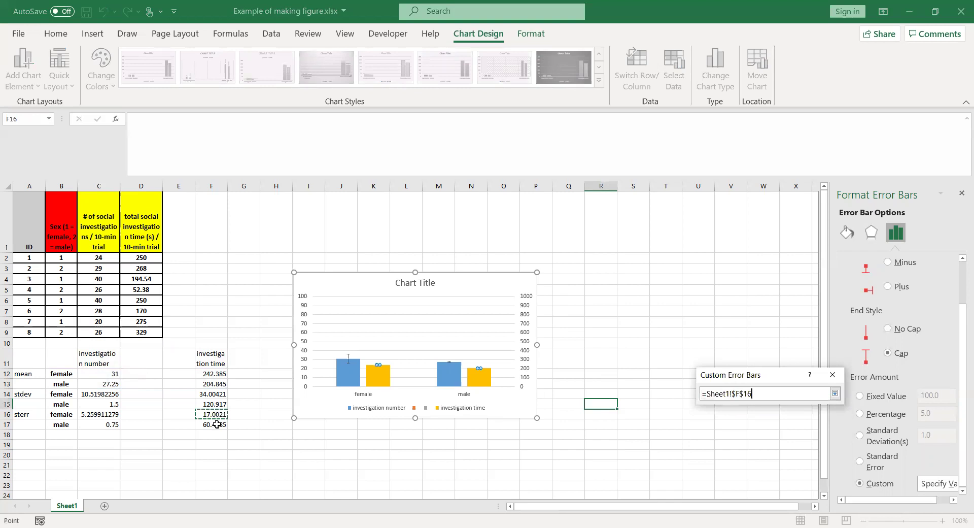
pyautogui.keyDown('shift'); pyautogui.click(218, 424); pyautogui.keyUp('shift')
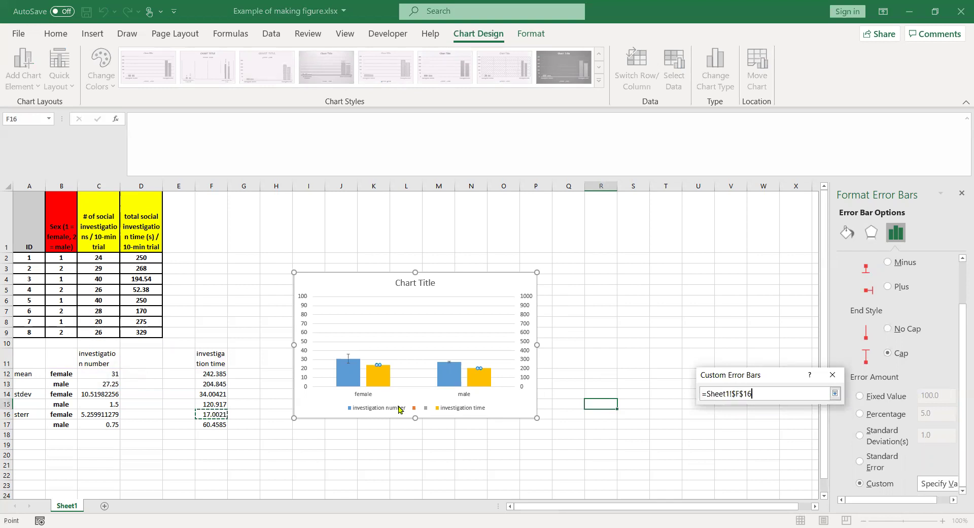
pyautogui.click(835, 395)
pyautogui.press('Tab')
pyautogui.click(836, 435)
pyautogui.moveTo(212, 418); pyautogui.dragTo(213, 426)
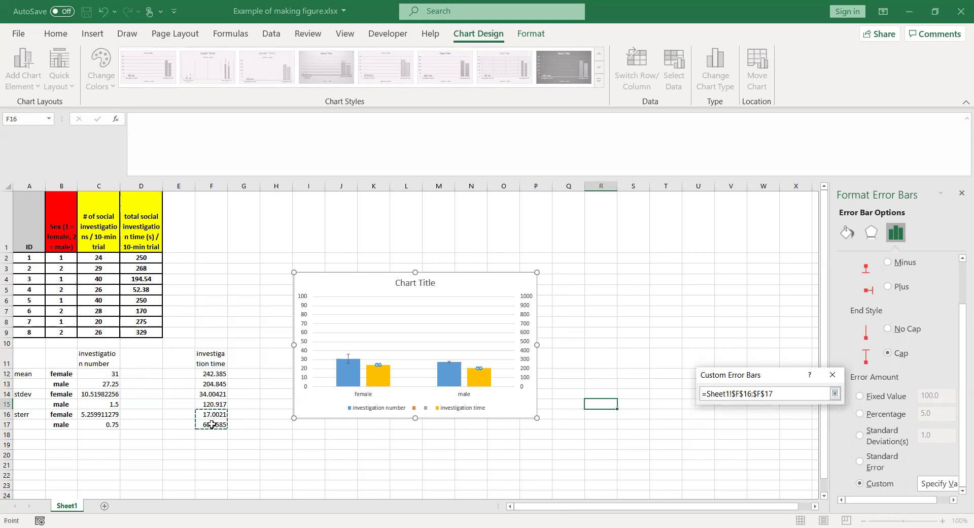
pyautogui.click(835, 396)
pyautogui.click(749, 453)
pyautogui.click(554, 361)
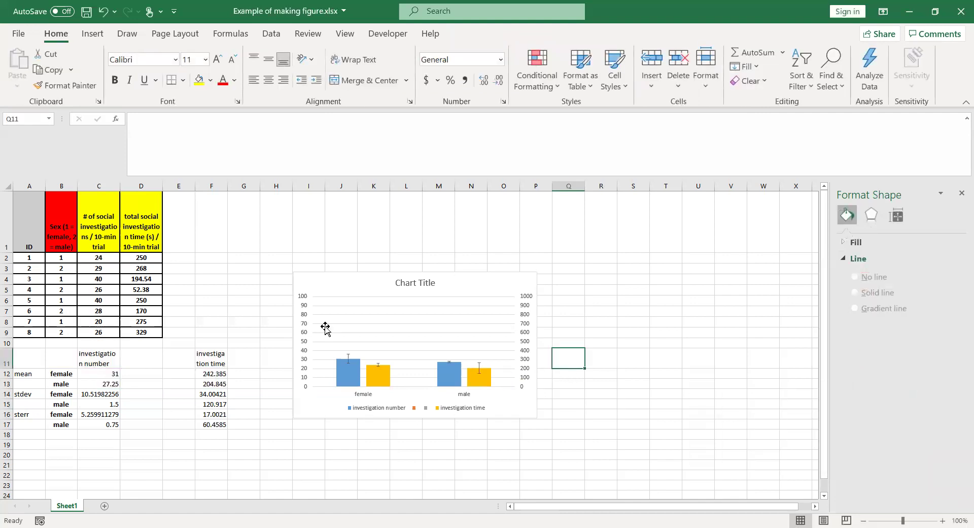
# - Format the labels of the chart's primary vertical axis as bold, 16-point text
pyautogui.click(303, 328)
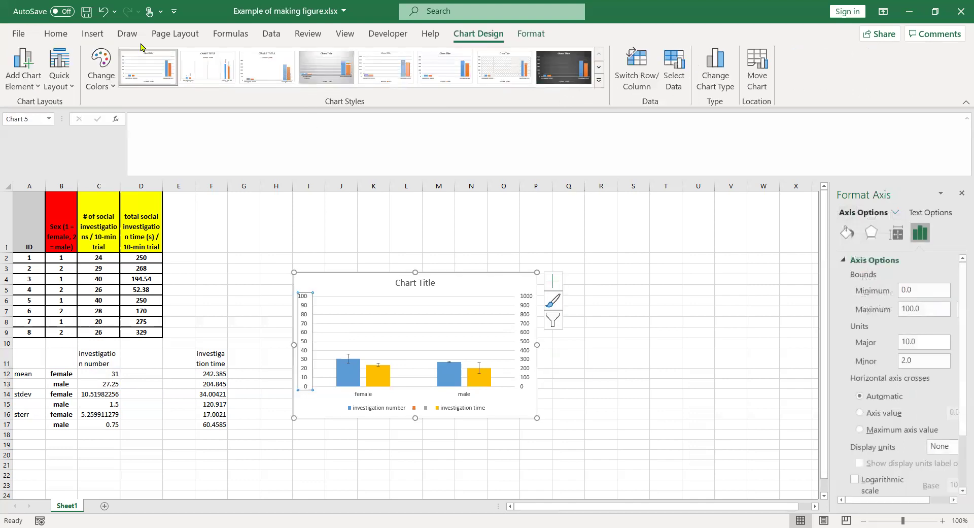
pyautogui.click(56, 34)
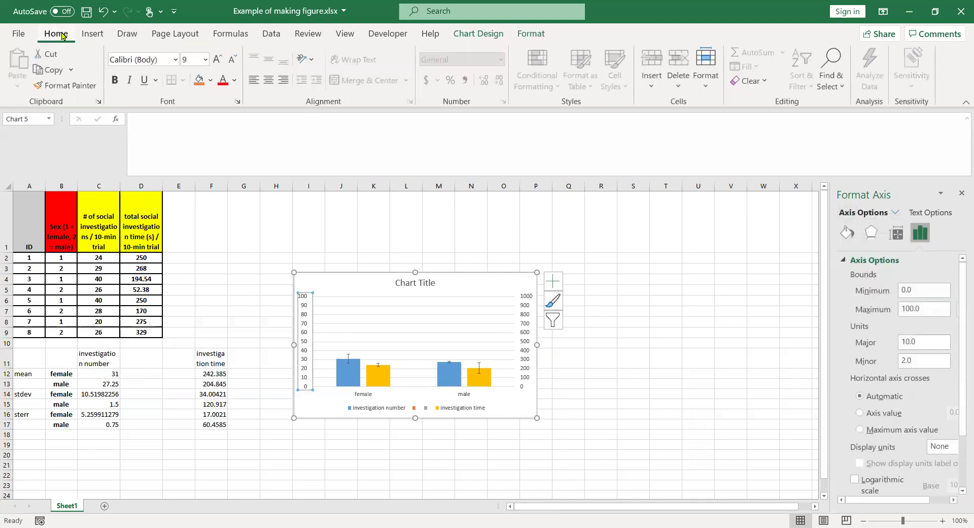
pyautogui.click(216, 60)
pyautogui.click(217, 60)
pyautogui.click(216, 60)
pyautogui.click(216, 60)
pyautogui.click(216, 59)
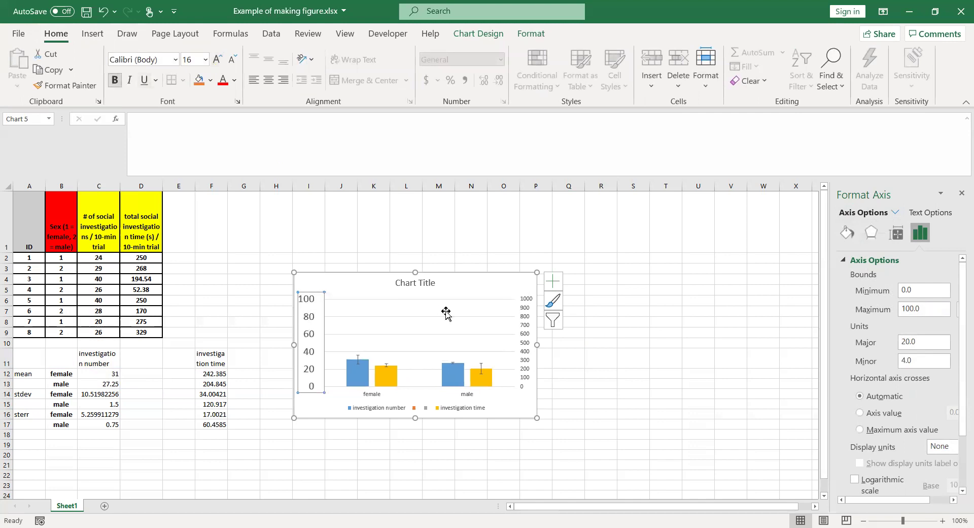
# - Enlarge the labels of the chart's secondary vertical axis and make them bold
pyautogui.click(525, 342)
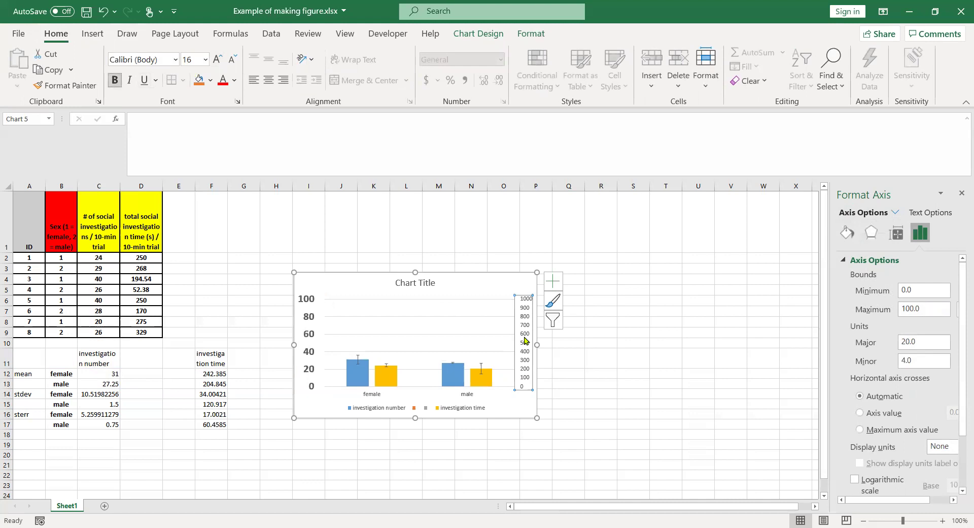
pyautogui.click(212, 64)
pyautogui.click(212, 63)
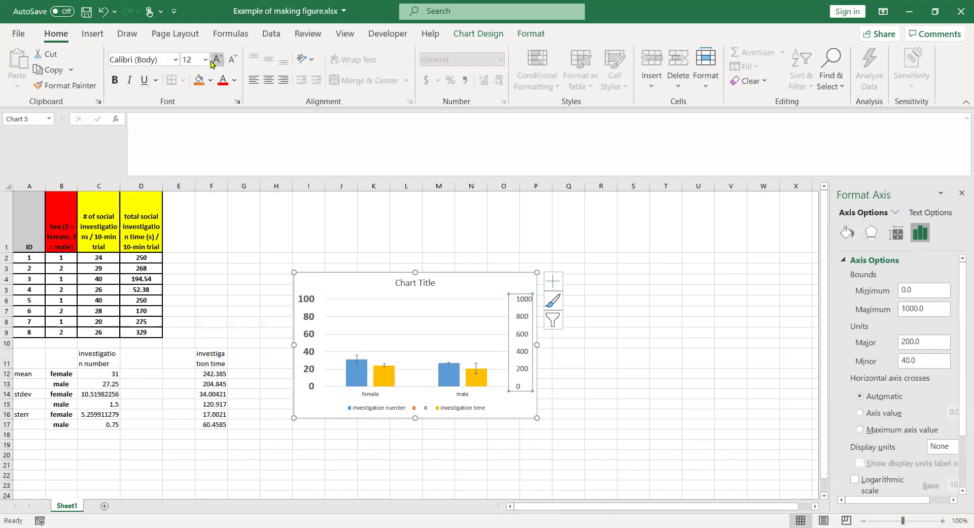
pyautogui.click(216, 59)
pyautogui.click(114, 80)
pyautogui.click(413, 285)
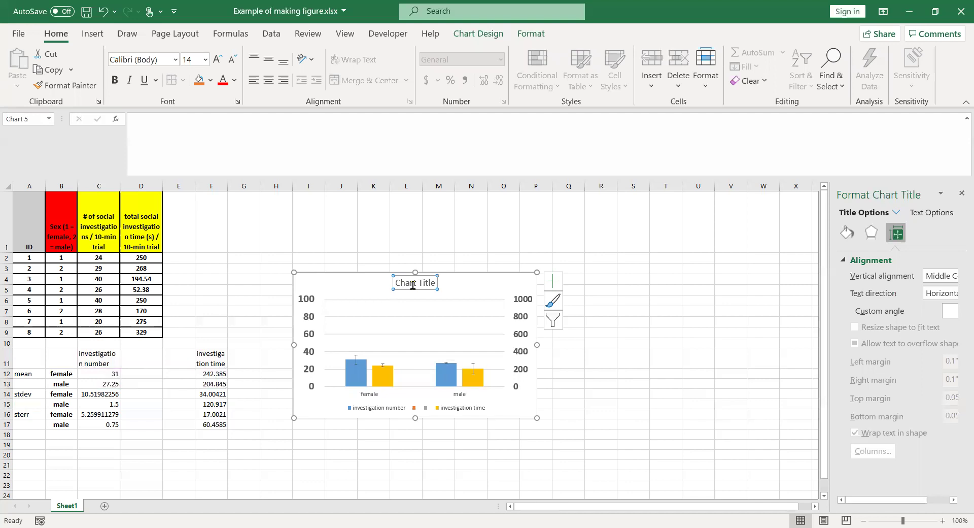
pyautogui.tripleClick(413, 285)
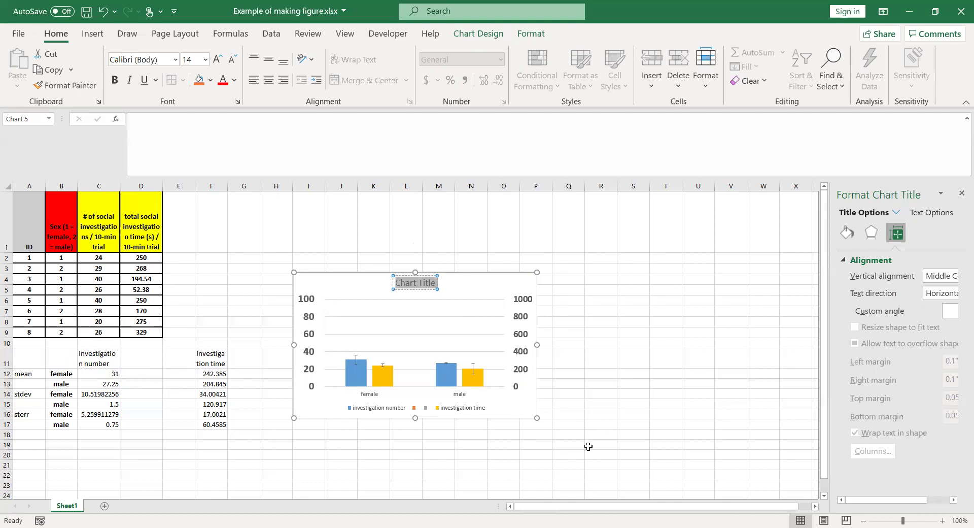
pyautogui.click(589, 446)
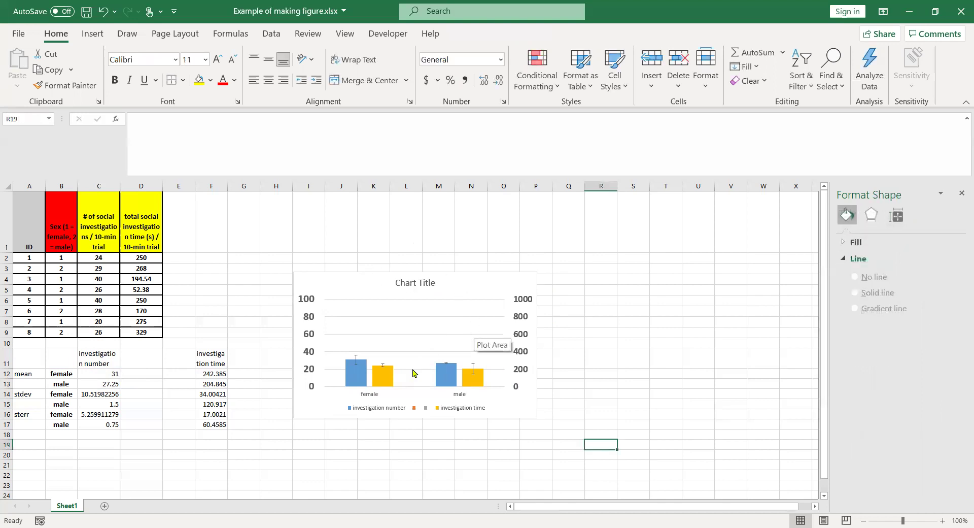
# - Delete the two unnamed entries between "investigation number" and "investigation time" from the chart legend
pyautogui.click(394, 412)
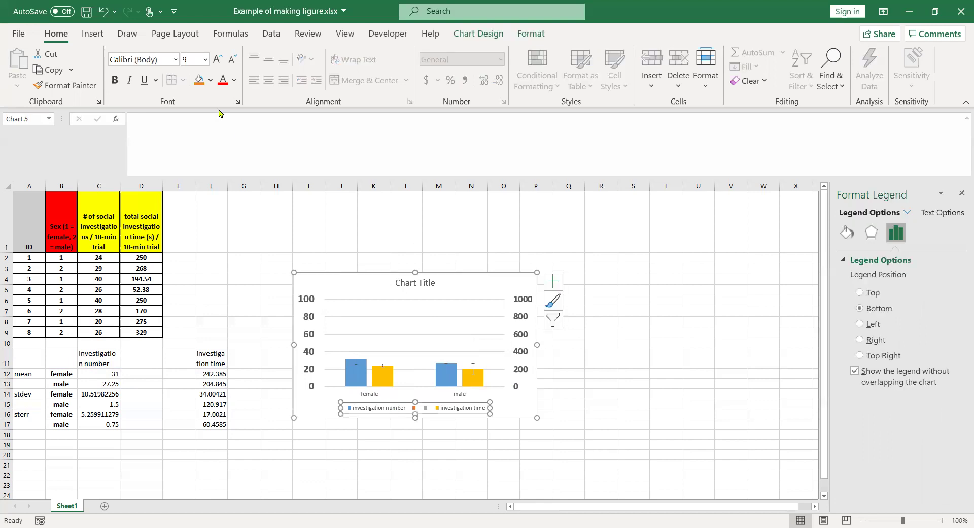
pyautogui.click(415, 409)
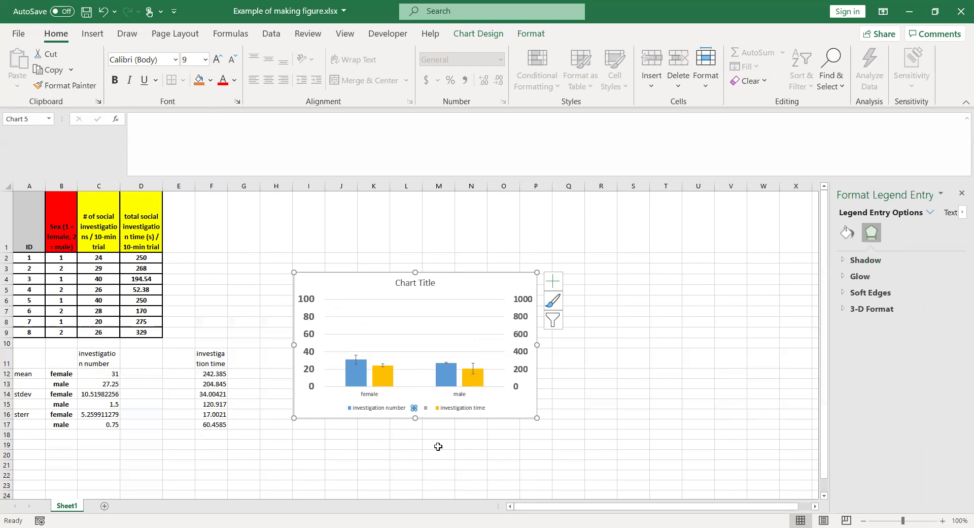
pyautogui.press('Escape')
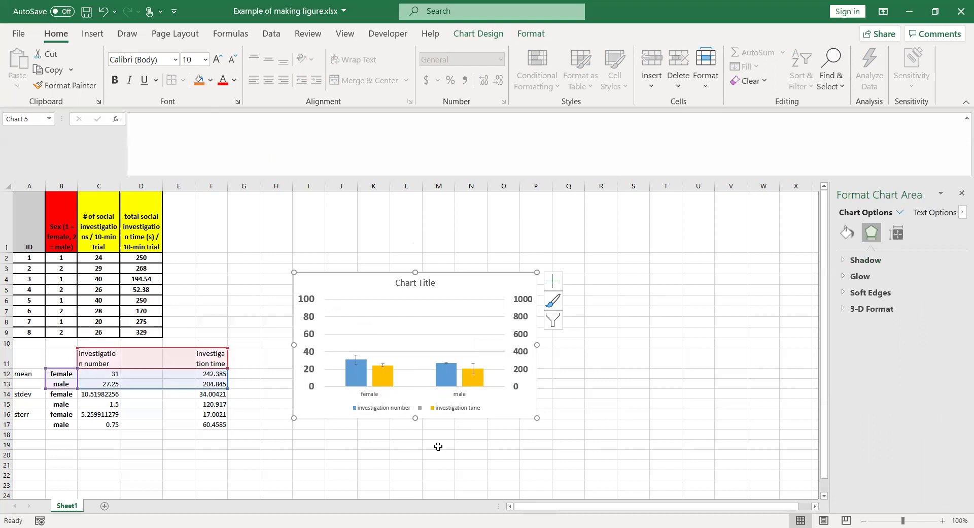
pyautogui.click(419, 409)
pyautogui.click(416, 409)
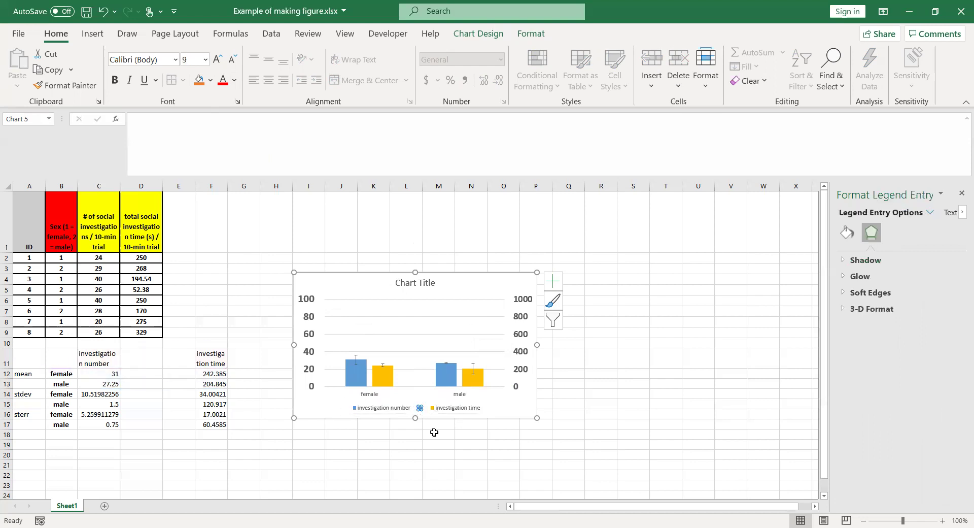
pyautogui.press('Escape')
# - Format the chart legend as bold, 11-point text and deselect the chart
pyautogui.click(408, 410)
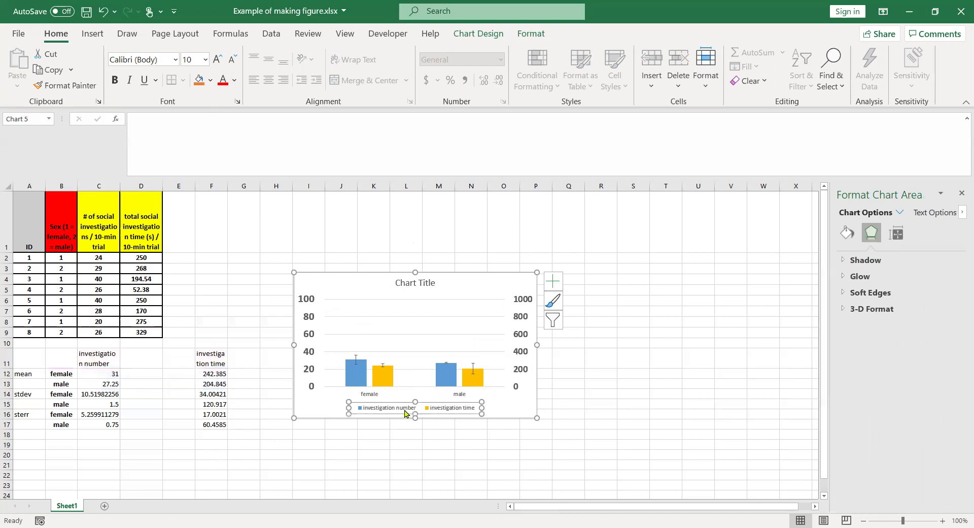
pyautogui.click(217, 60)
pyautogui.click(217, 60)
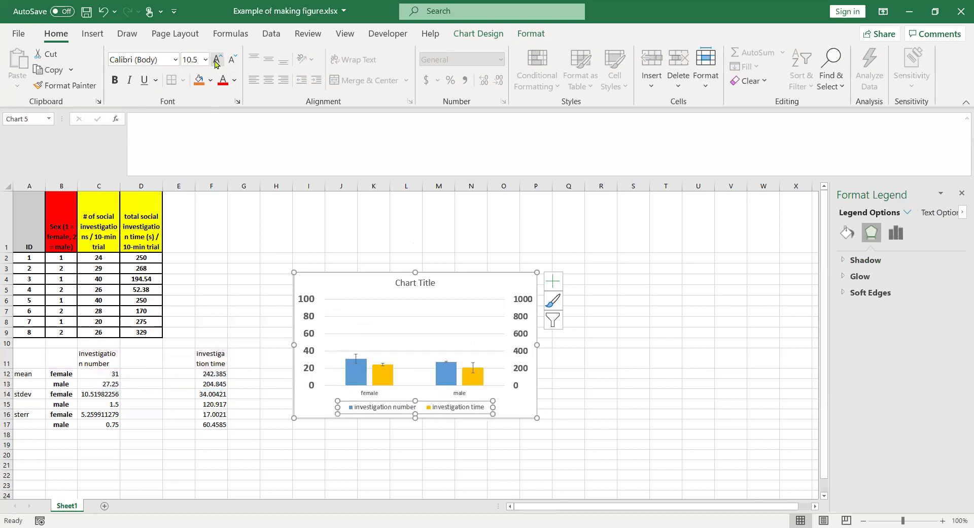
pyautogui.click(115, 79)
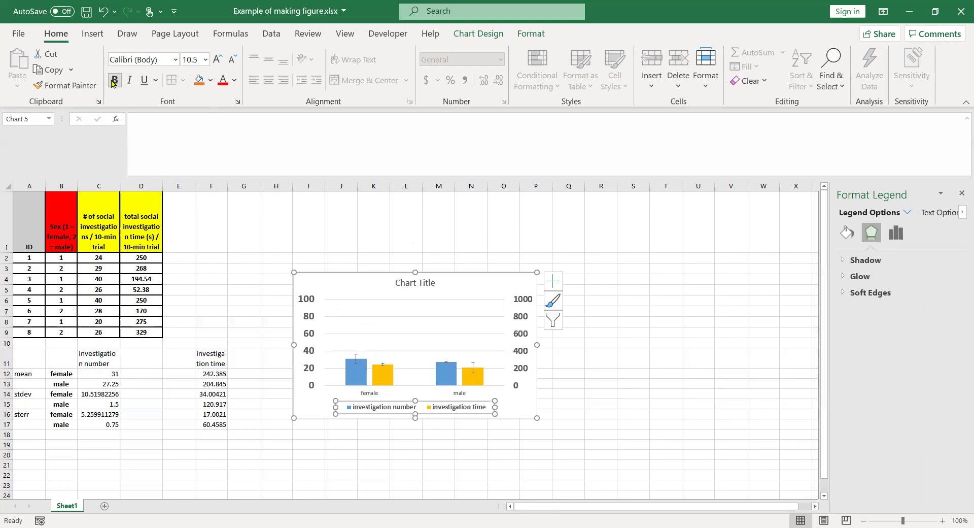
pyautogui.click(217, 59)
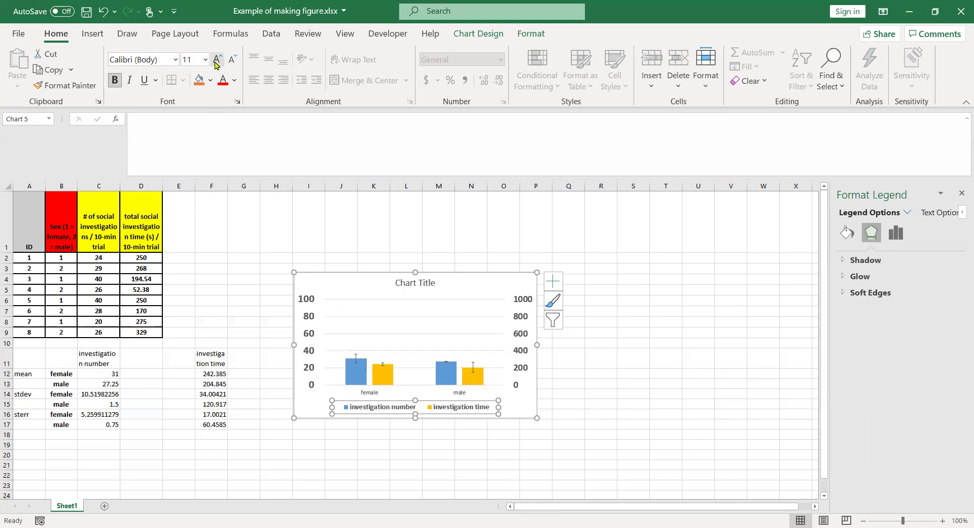
pyautogui.click(386, 462)
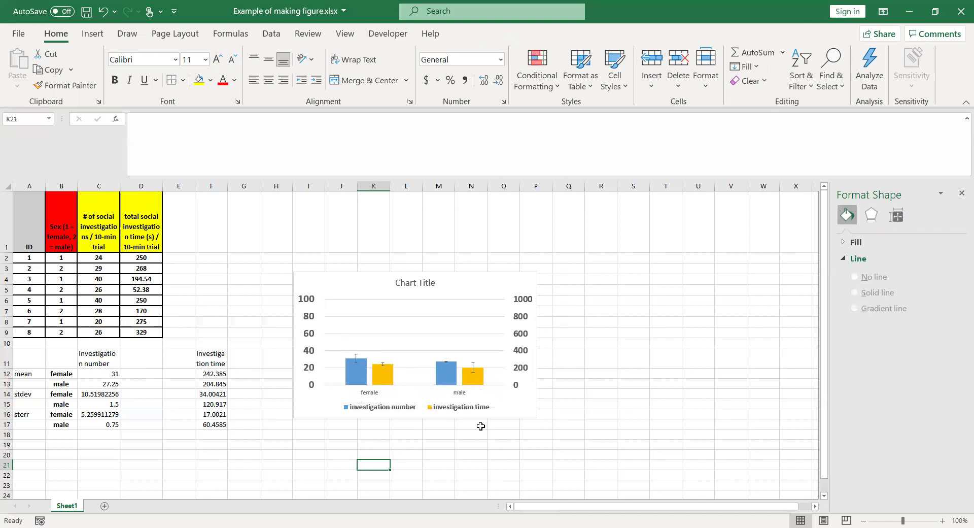
# - Format the category axis labels "female" and "male" as bold, 12-point text
pyautogui.click(369, 392)
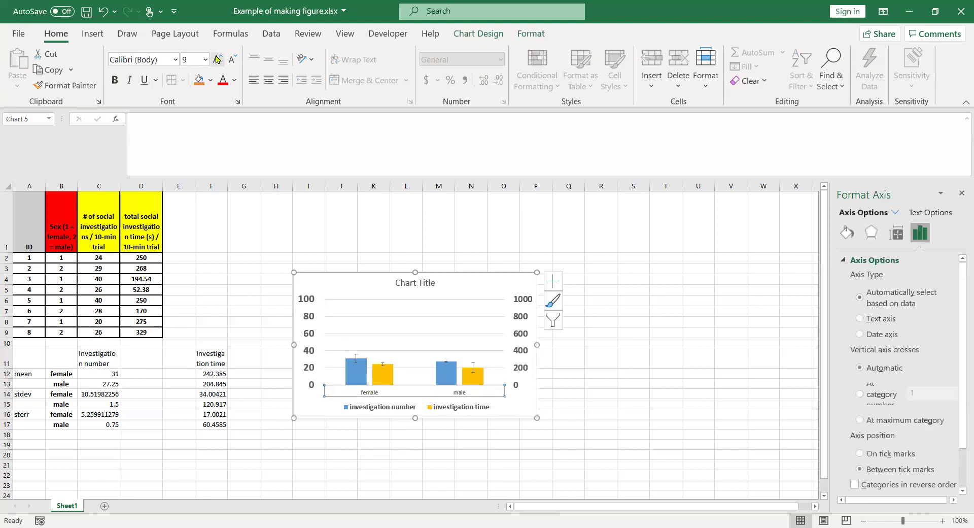
pyautogui.click(217, 59)
pyautogui.click(217, 59)
pyautogui.click(114, 80)
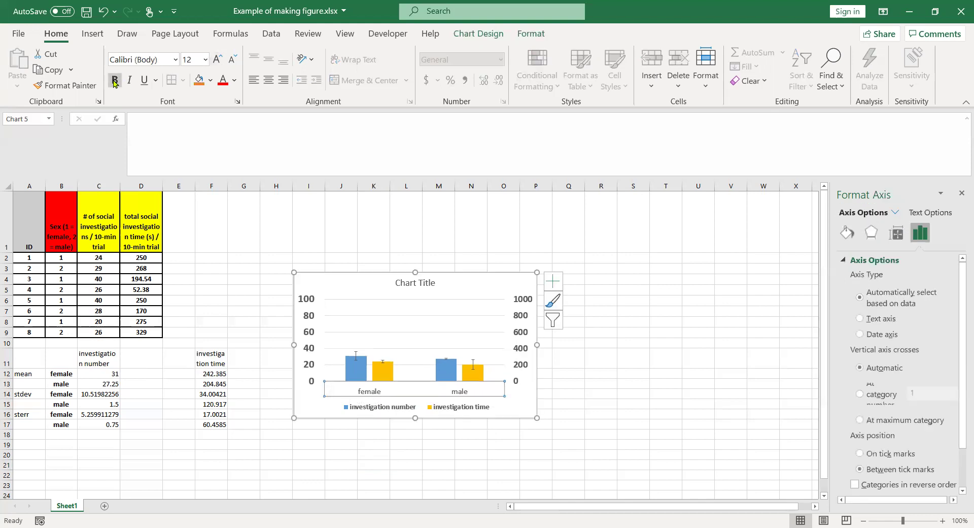
# - Give the chart's primary vertical axis a black 1 pt line and deselect the chart
pyautogui.click(327, 348)
pyautogui.click(313, 347)
pyautogui.click(314, 347)
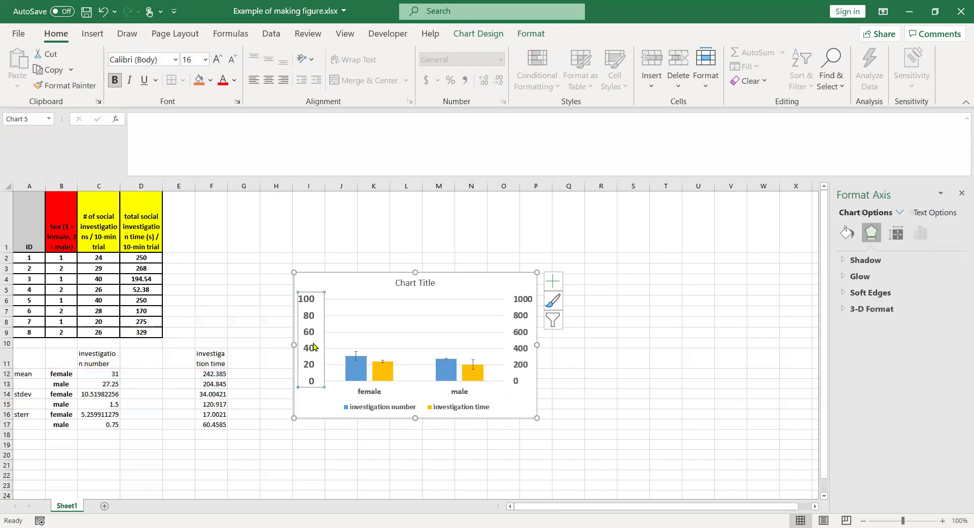
pyautogui.click(537, 40)
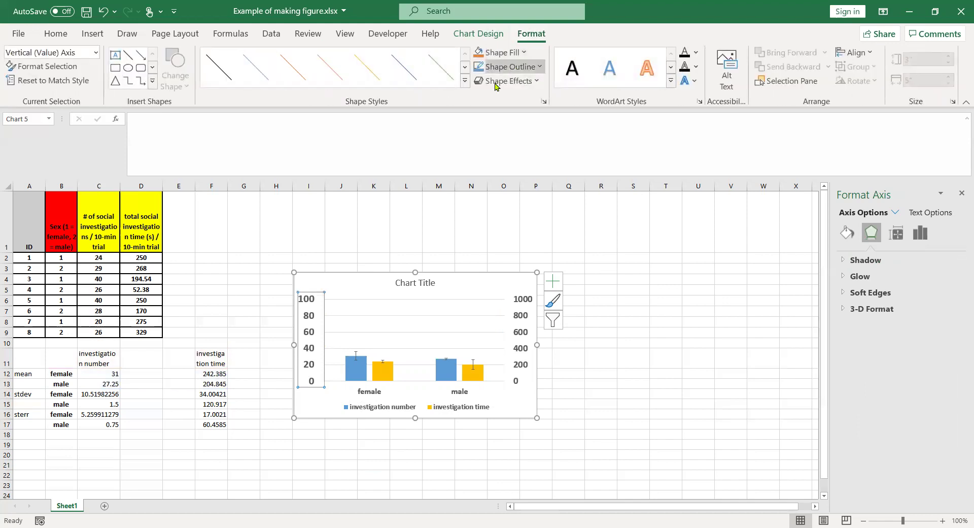
pyautogui.click(502, 66)
pyautogui.click(489, 117)
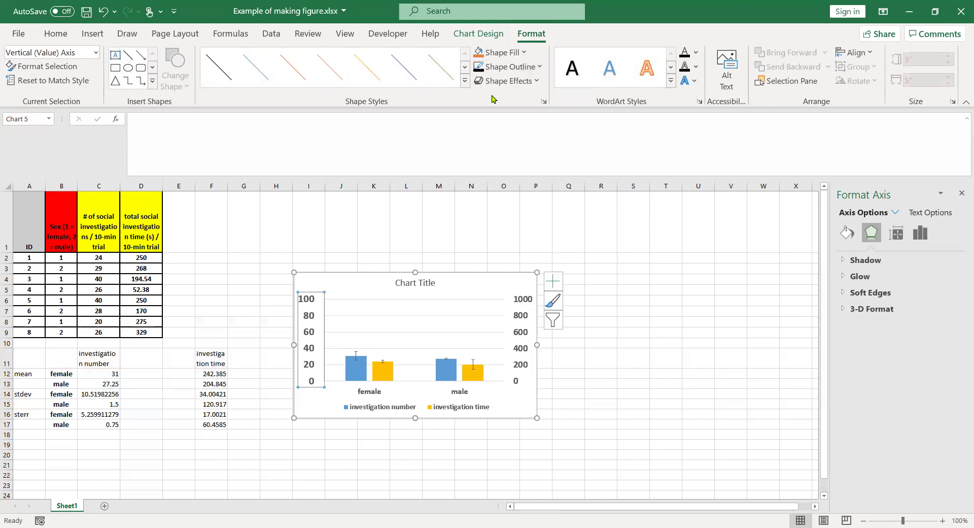
pyautogui.click(508, 66)
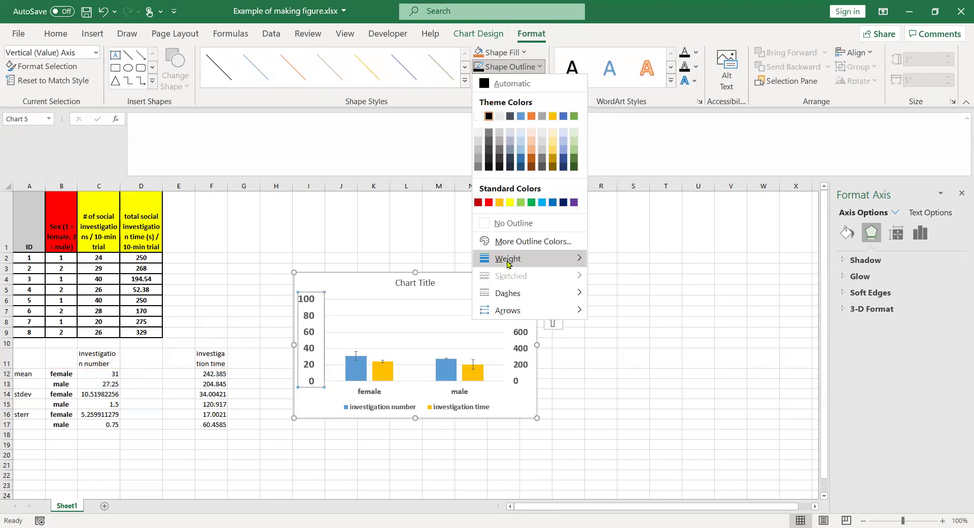
pyautogui.moveTo(508, 258)
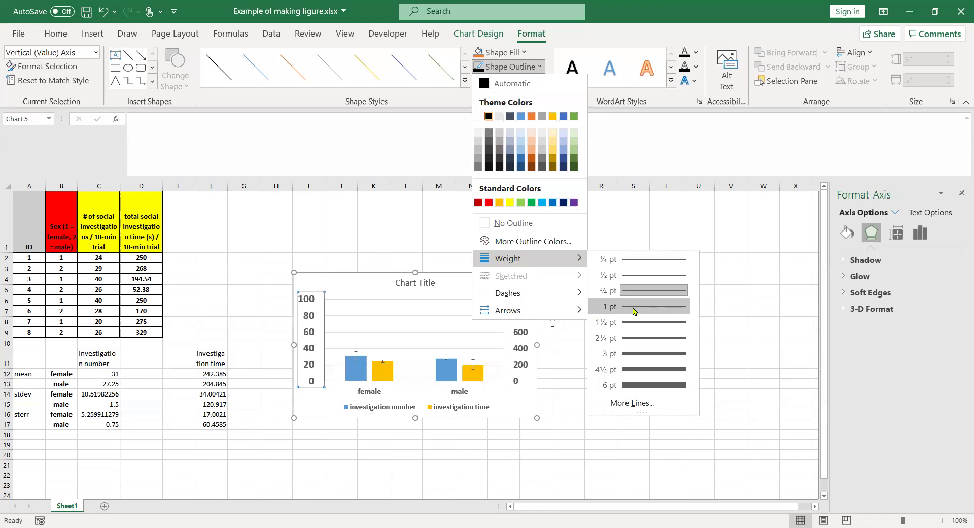
pyautogui.click(634, 306)
pyautogui.click(505, 435)
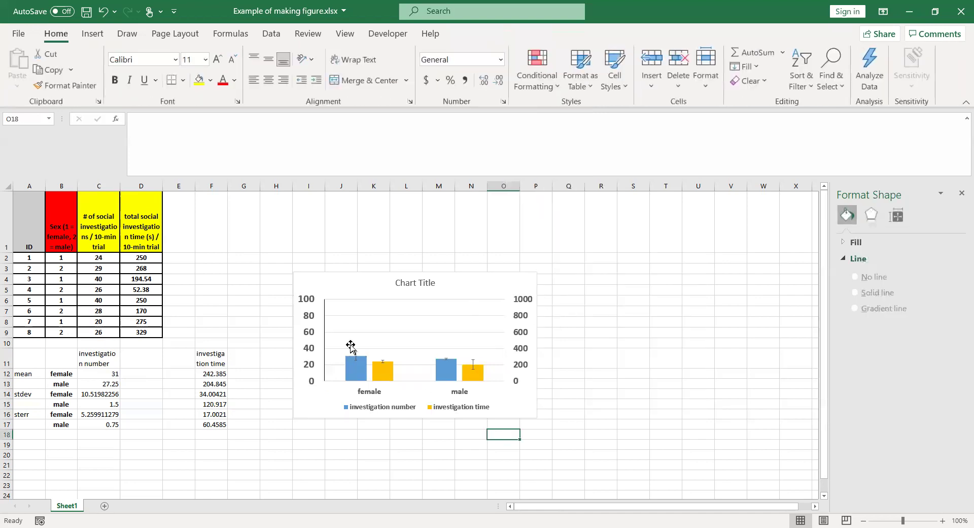
# - Give the chart's horizontal category axis a black 1 pt line and deselect the chart
pyautogui.click(393, 393)
pyautogui.click(388, 393)
pyautogui.click(483, 69)
pyautogui.click(504, 72)
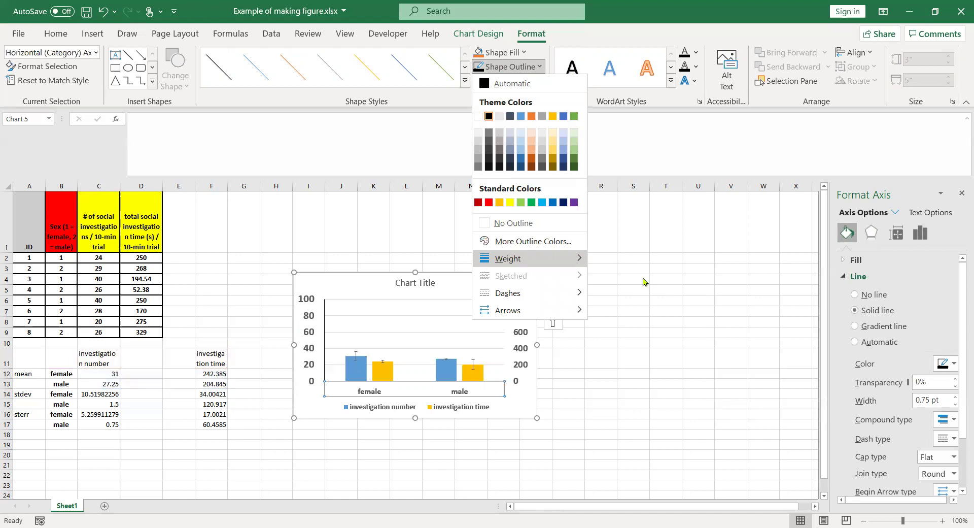
pyautogui.moveTo(519, 265)
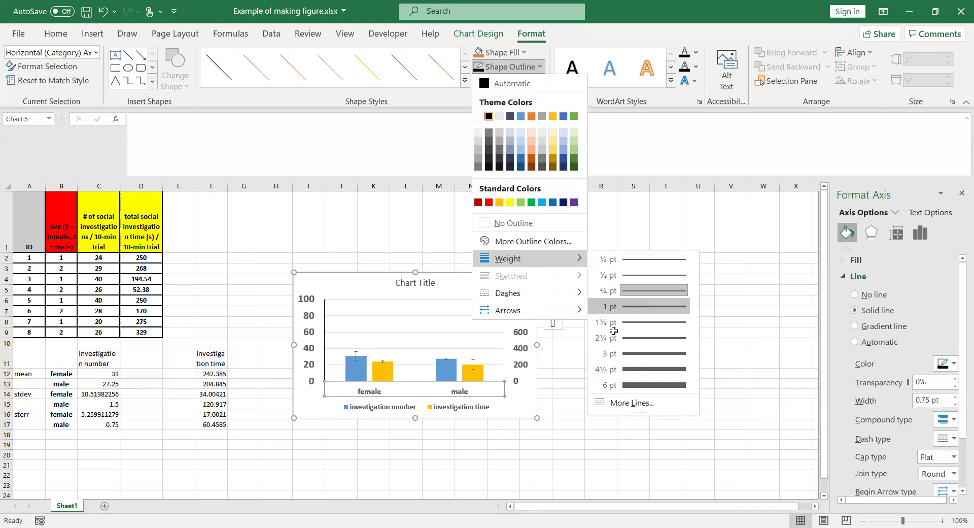
pyautogui.click(594, 356)
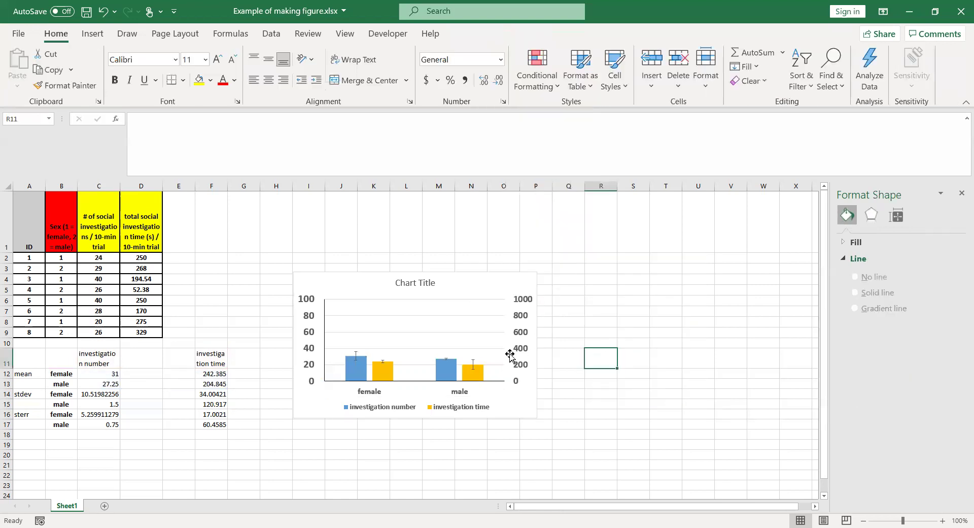
# - Set the error bars of the investigation number series to a 1 pt line weight
pyautogui.click(357, 356)
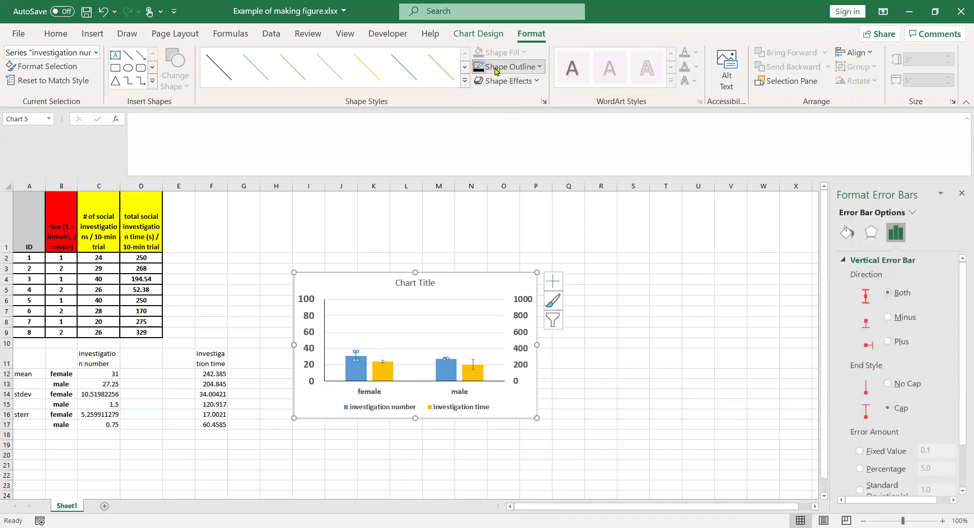
pyautogui.click(539, 67)
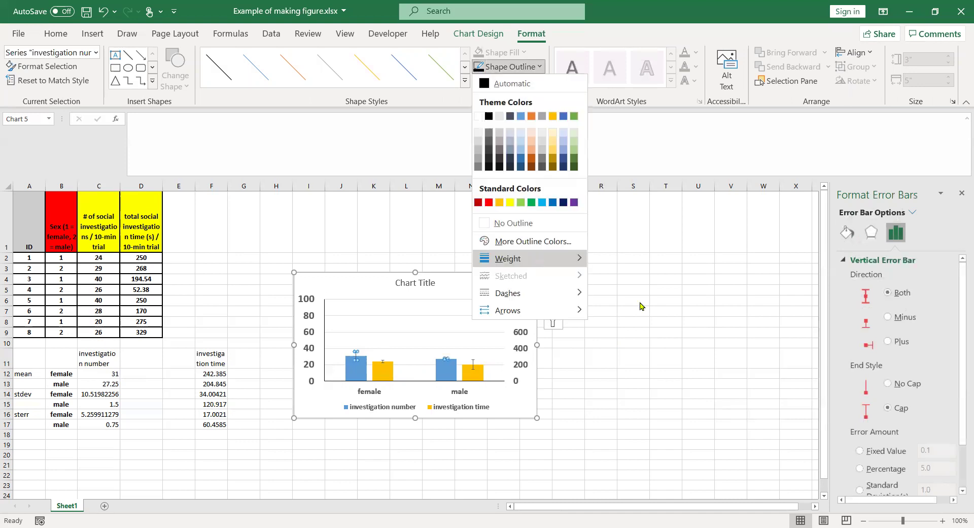
pyautogui.moveTo(539, 262)
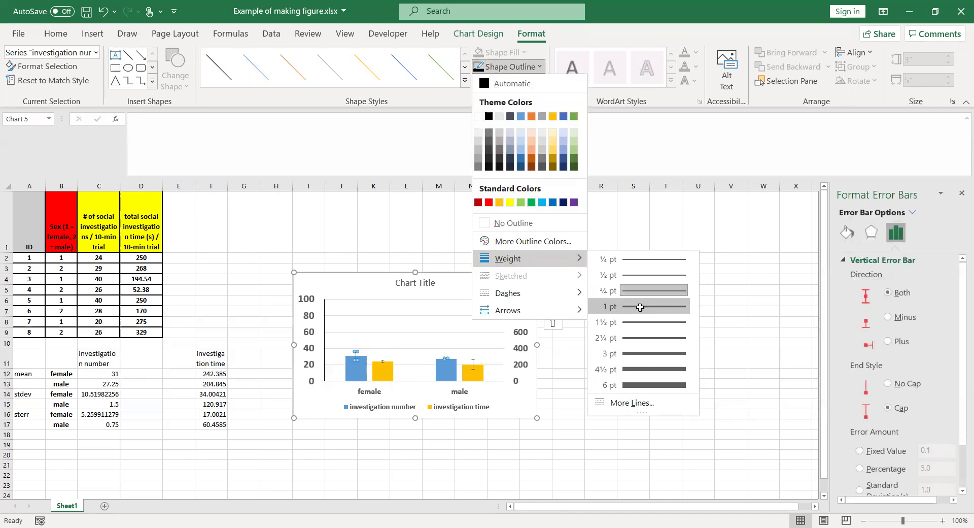
pyautogui.click(383, 364)
pyautogui.click(382, 364)
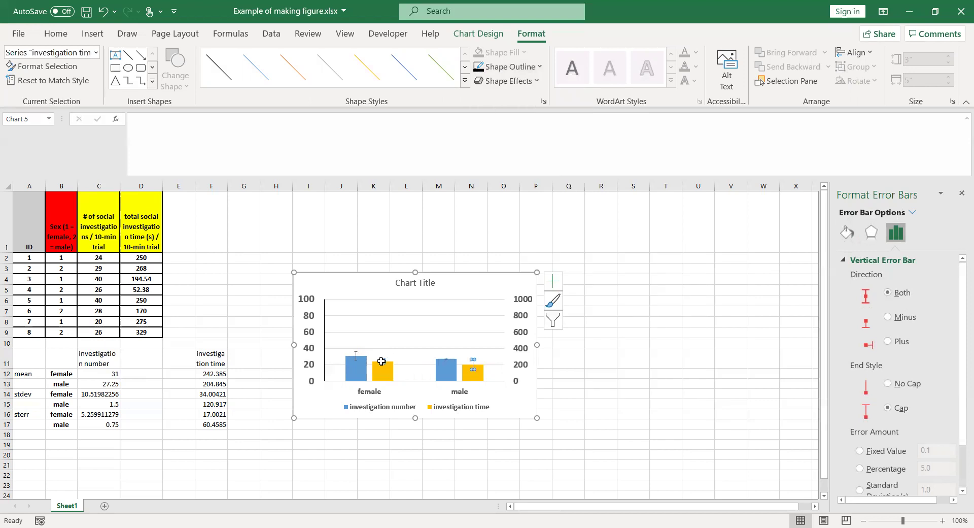
pyautogui.click(741, 474)
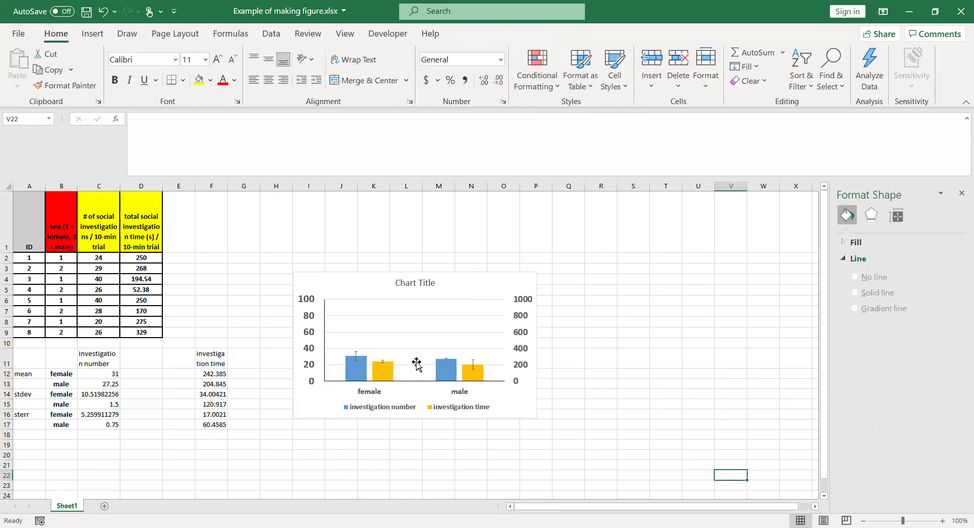
# - Outline the investigation time columns in black with a 1 pt line weight
pyautogui.click(383, 374)
pyautogui.click(384, 374)
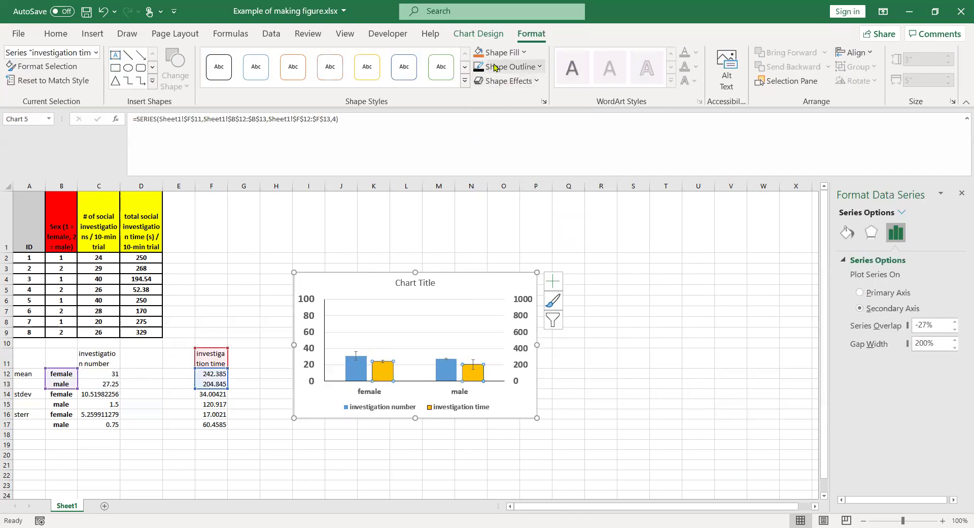
pyautogui.click(624, 307)
pyautogui.click(354, 375)
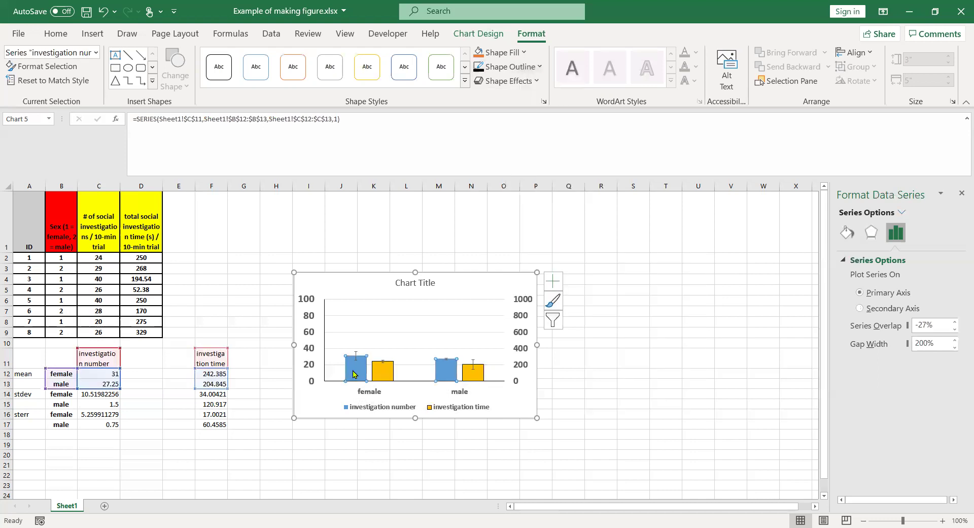
pyautogui.click(672, 395)
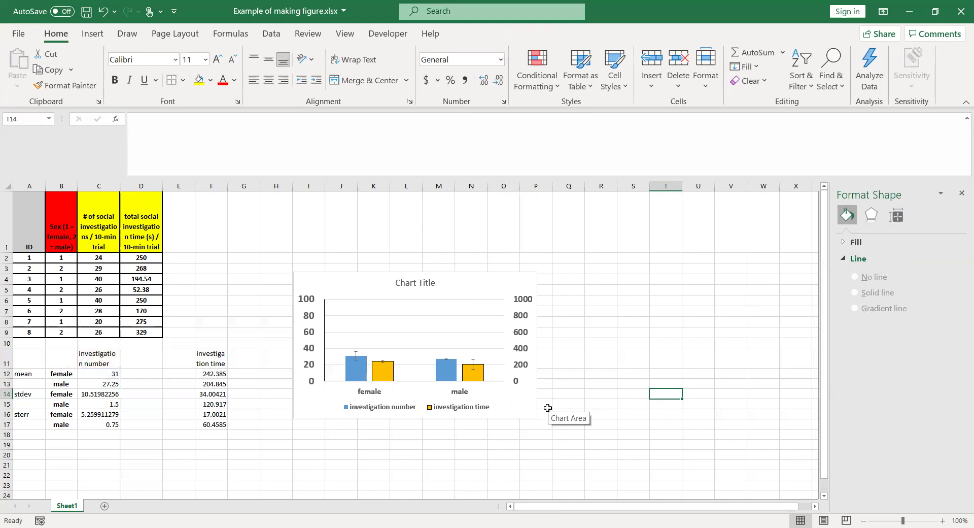
# - Add an axis title to the chart's primary vertical axis
pyautogui.click(316, 333)
pyautogui.click(316, 333)
pyautogui.click(489, 32)
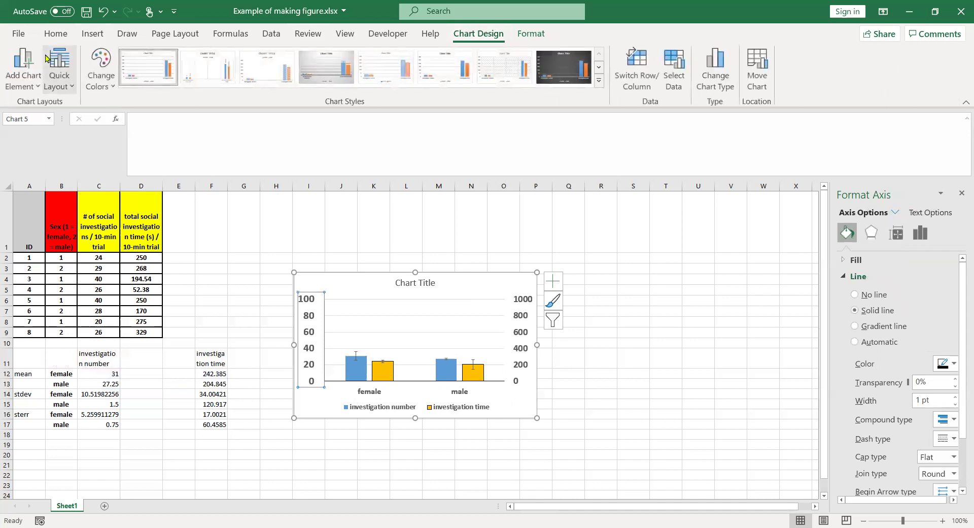
pyautogui.click(22, 81)
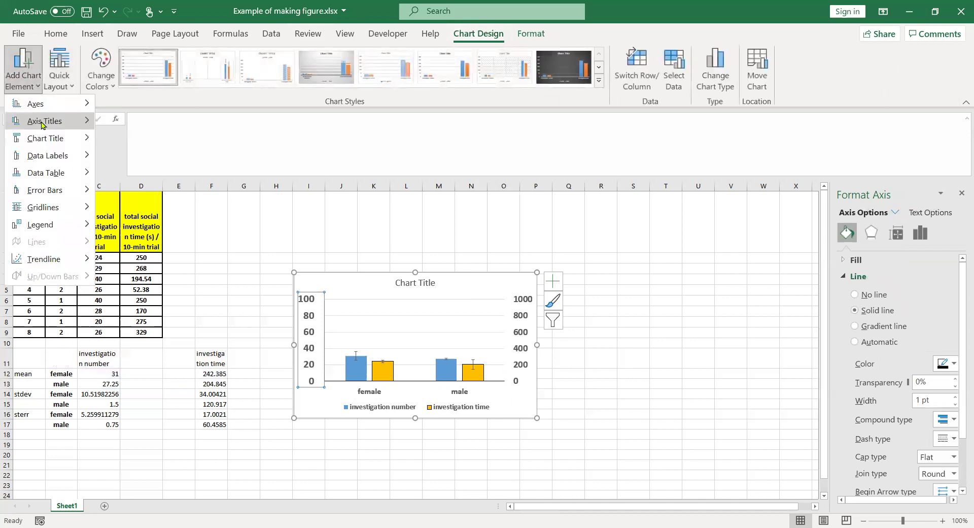
pyautogui.moveTo(43, 124)
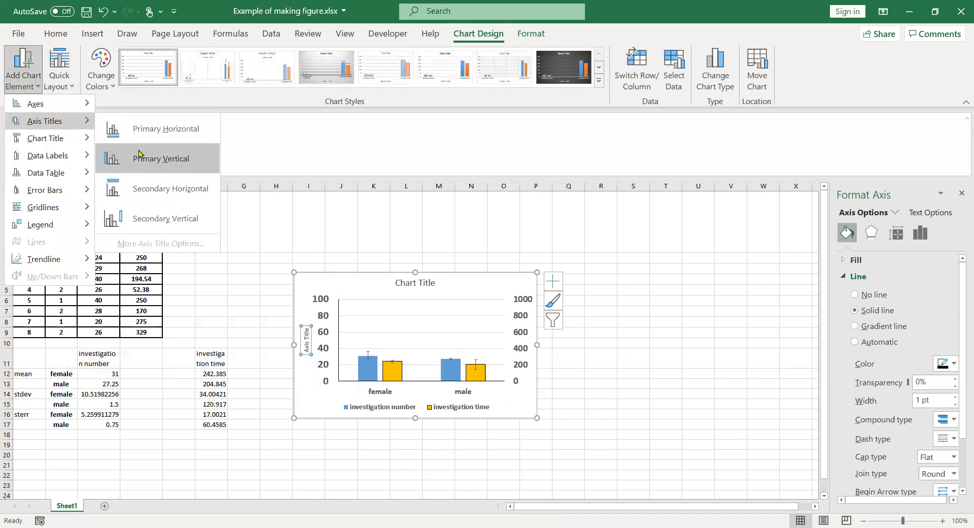
pyautogui.click(139, 155)
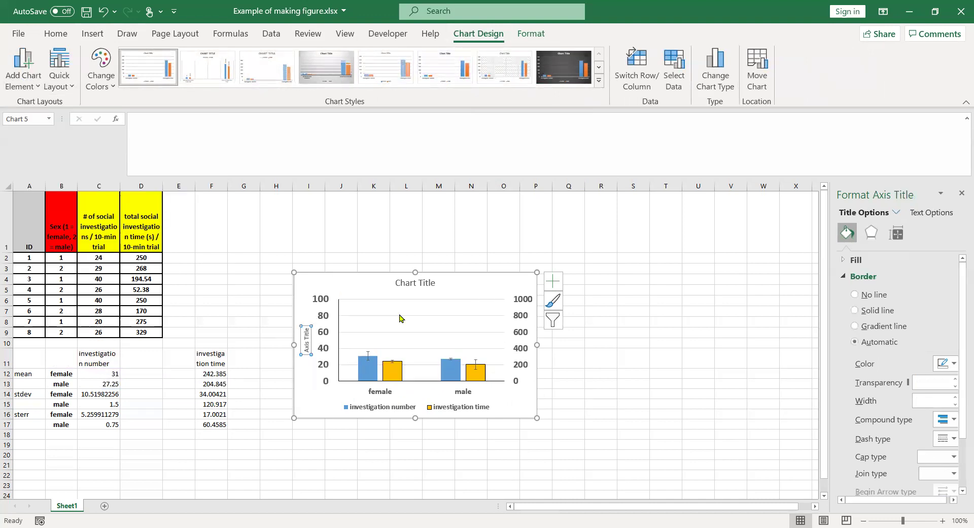
# - Add an axis title to the chart's secondary vertical axis and deselect the chart
pyautogui.click(535, 354)
pyautogui.click(526, 350)
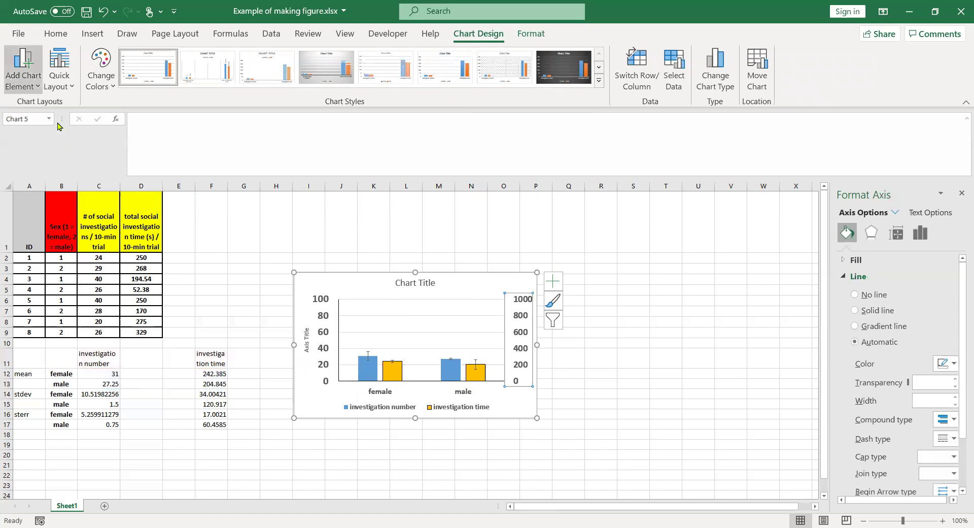
pyautogui.moveTo(59, 121)
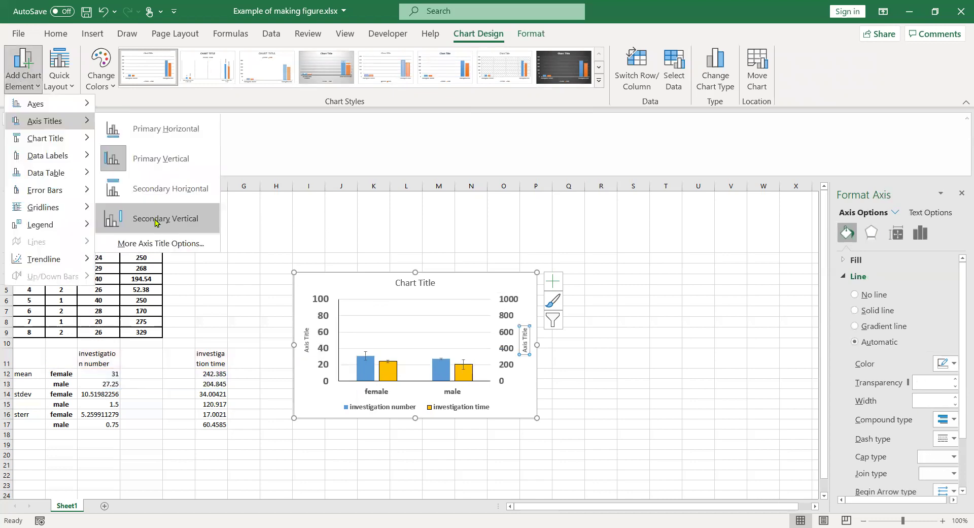
pyautogui.click(156, 222)
pyautogui.click(575, 393)
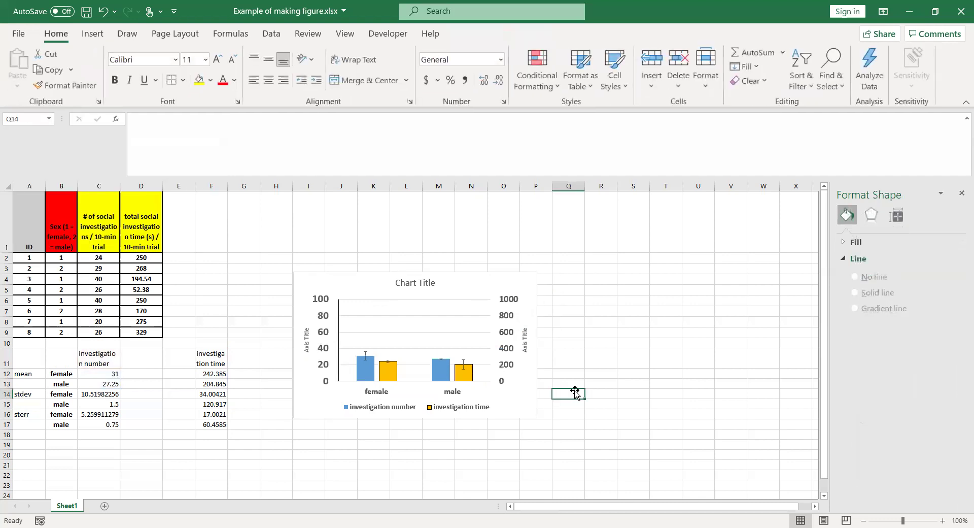